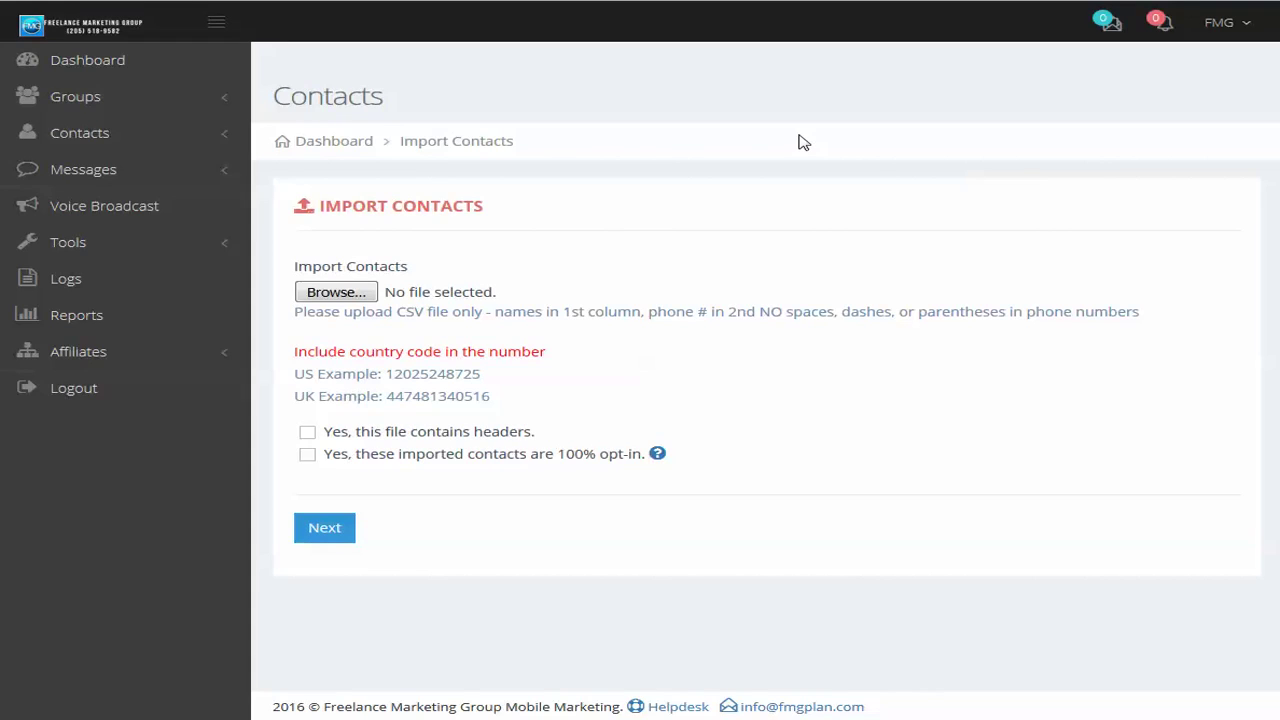
- Open the contact management page and show the actions available for contacts
{"action": "left_click", "coordinate": [86, 97]}
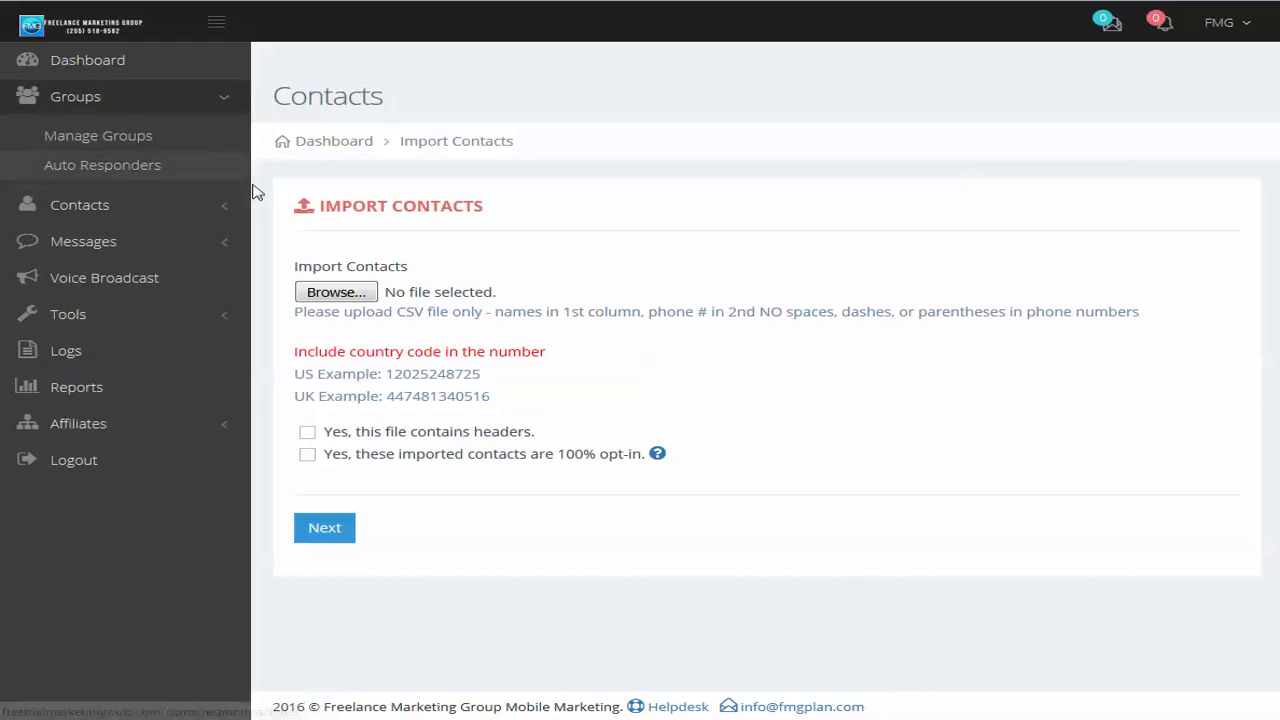
{"action": "left_click", "coordinate": [80, 100]}
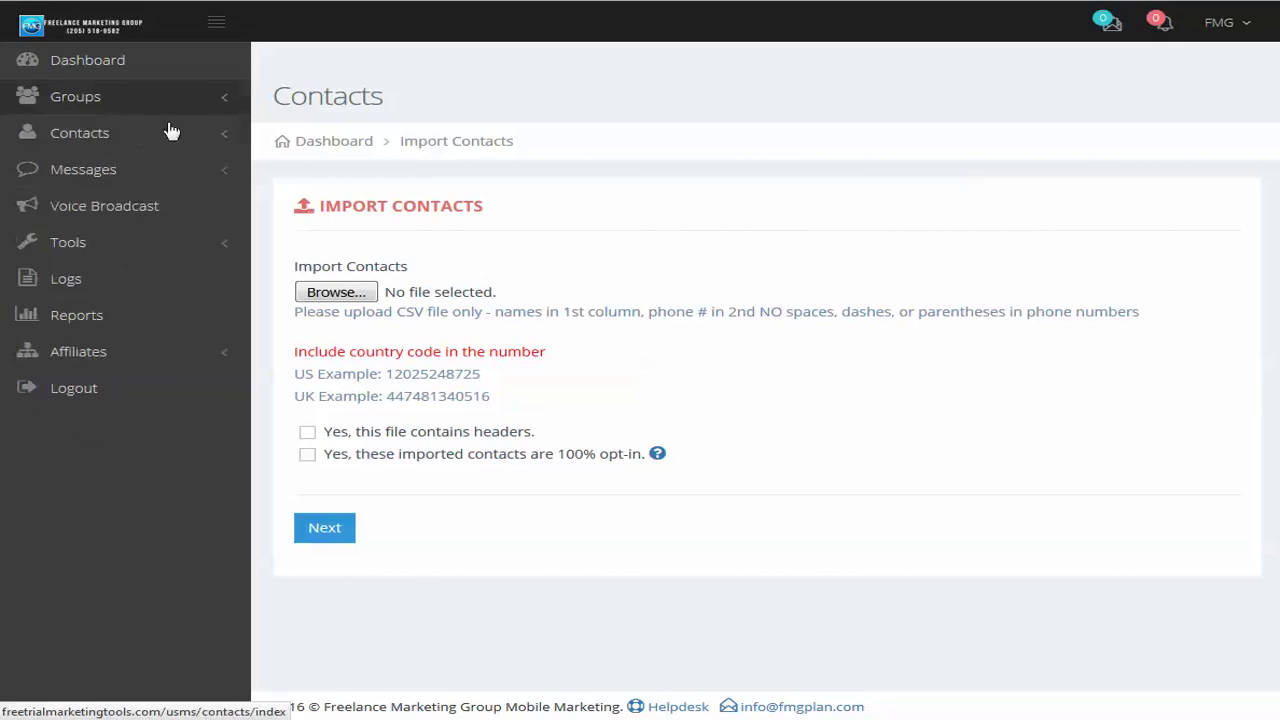
{"action": "left_click", "coordinate": [83, 133]}
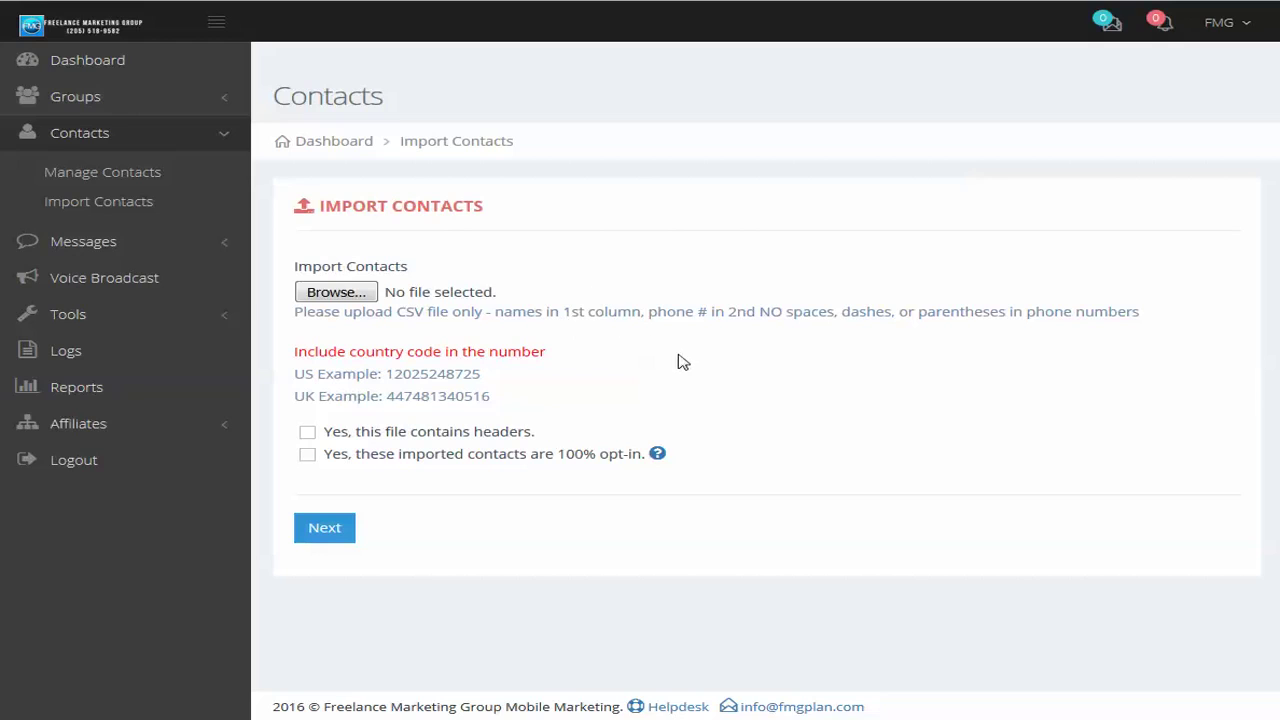
{"action": "left_click", "coordinate": [106, 182]}
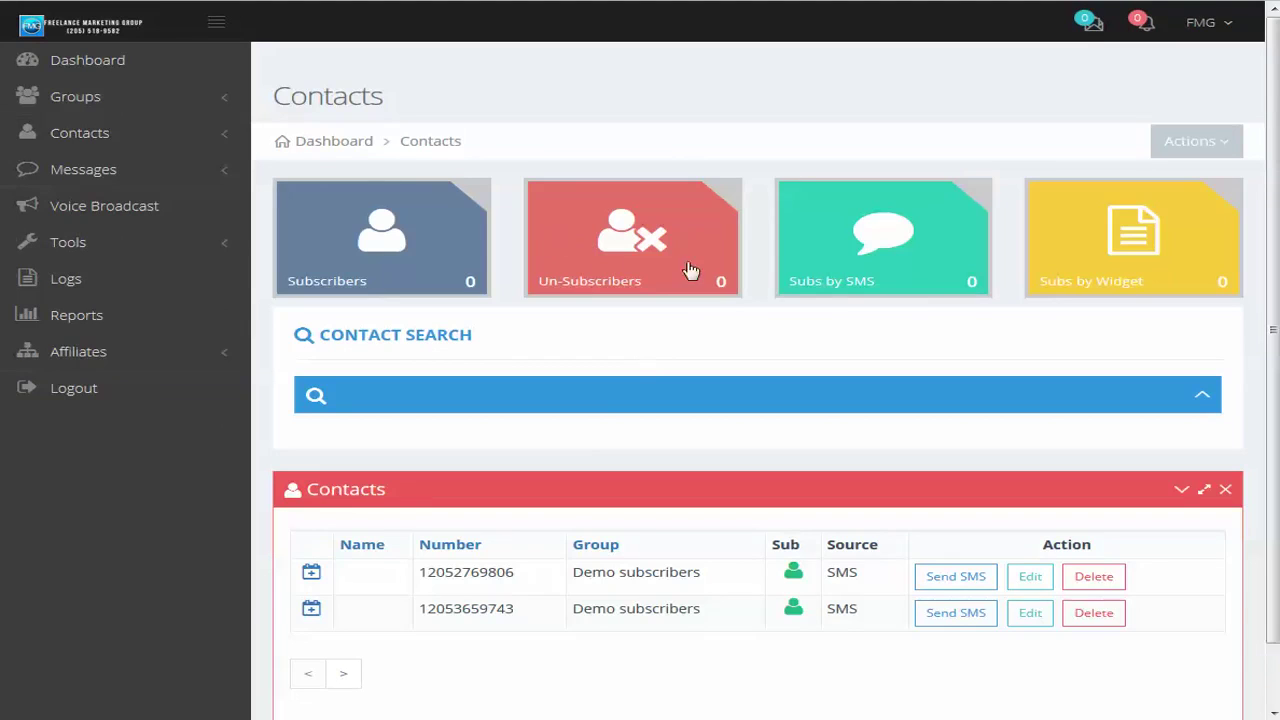
{"action": "left_click", "coordinate": [1171, 138]}
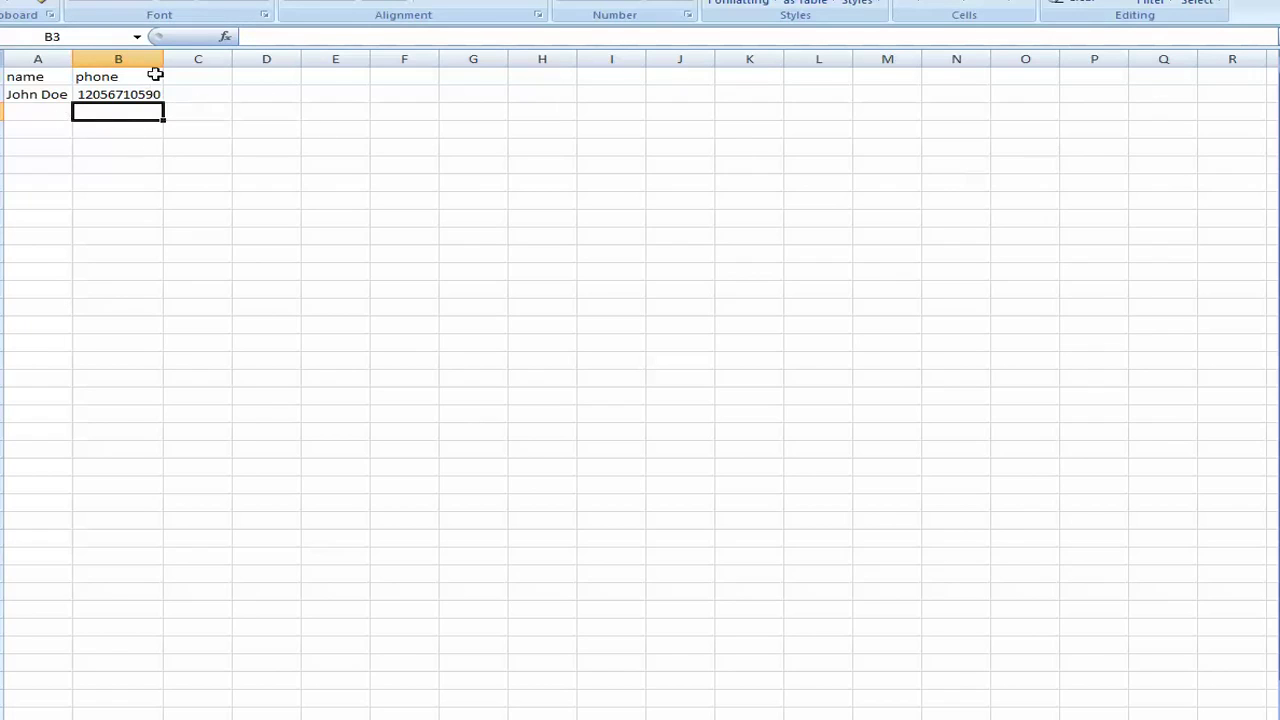
- Save the contact spreadsheet as a comma-delimited CSV file named testimport2, keeping the CSV format
{"action": "key", "text": "alt+f"}
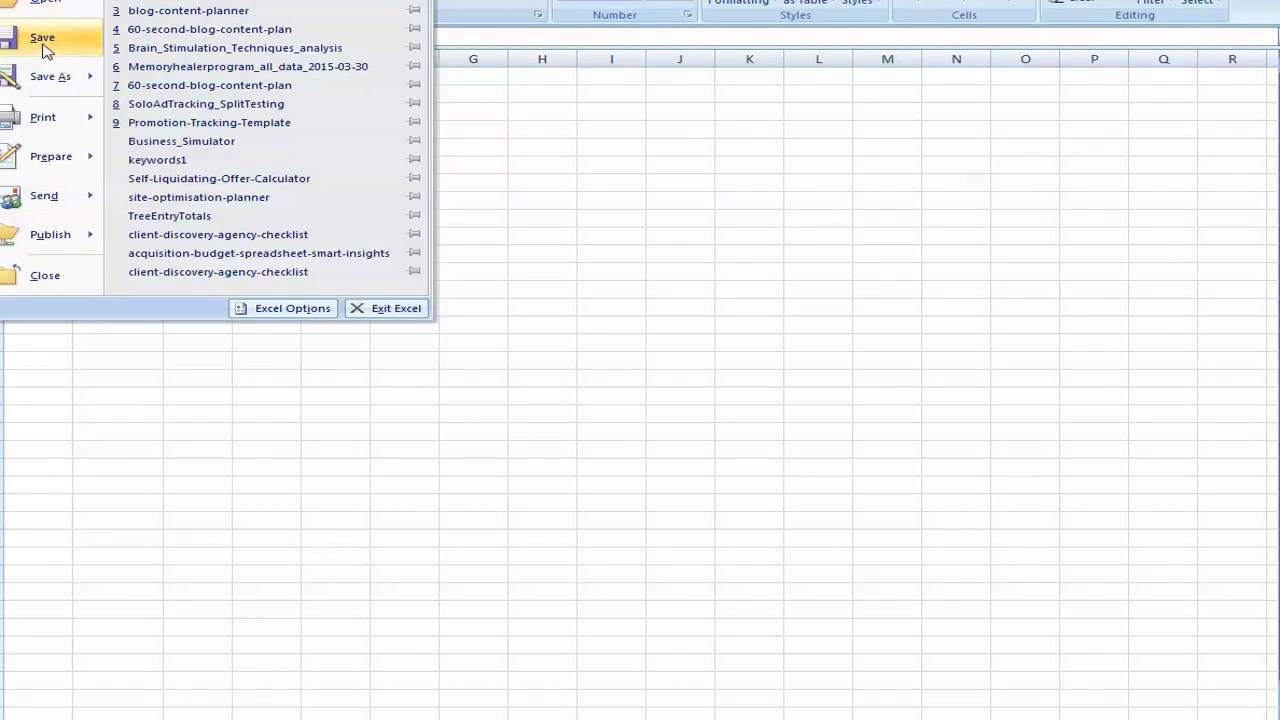
{"action": "mouse_move", "coordinate": [33, 84]}
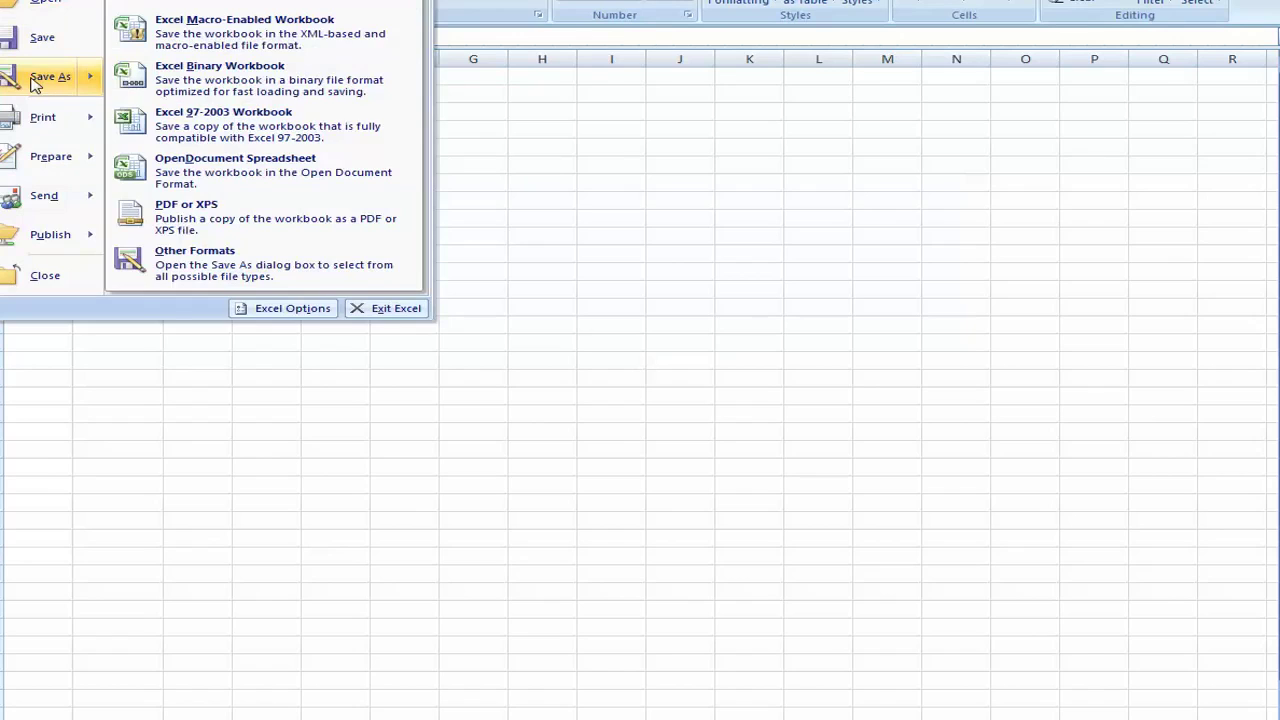
{"action": "left_click", "coordinate": [33, 84]}
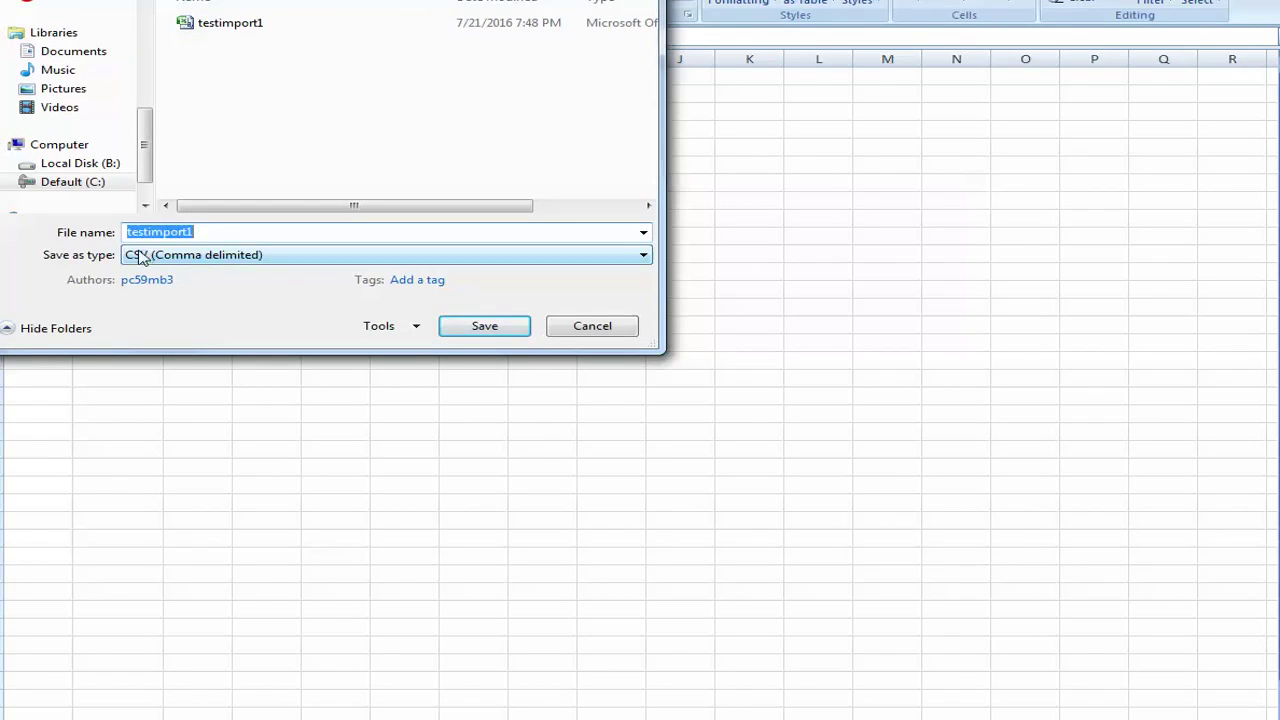
{"action": "key", "text": "End"}
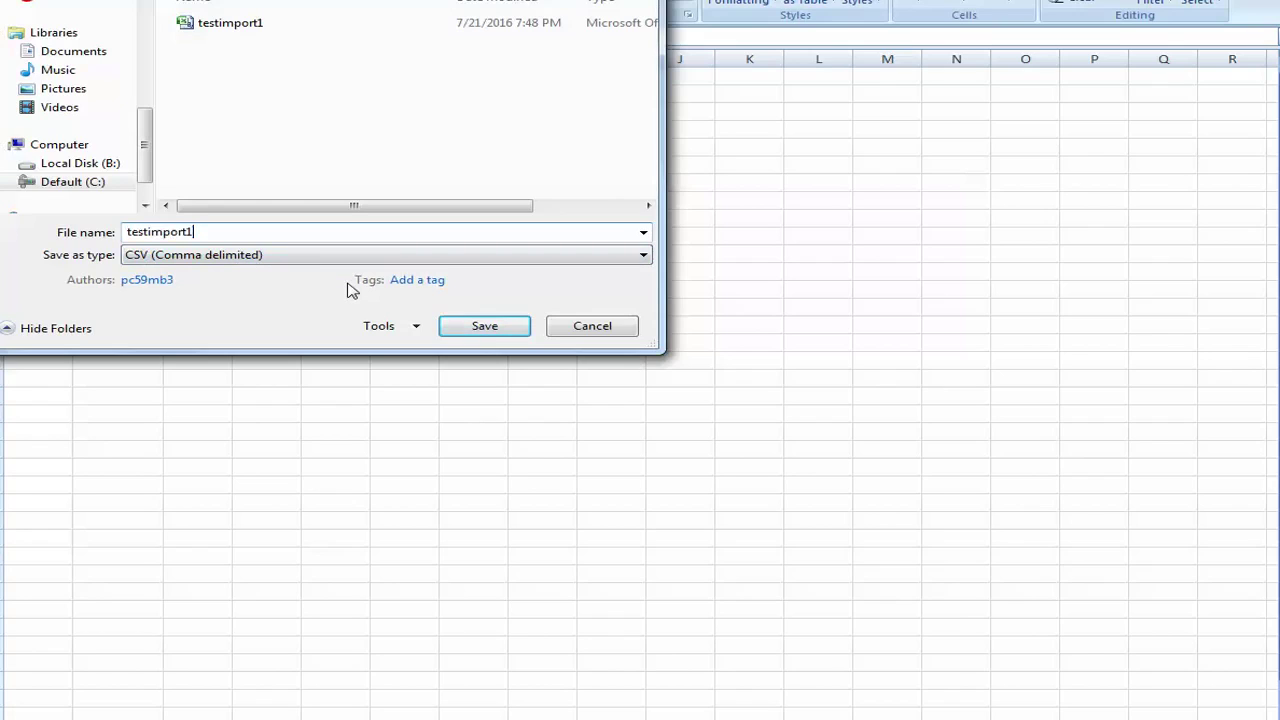
{"action": "key", "text": "BackSpace"}
{"action": "type", "text": "2"}
{"action": "left_click", "coordinate": [485, 327]}
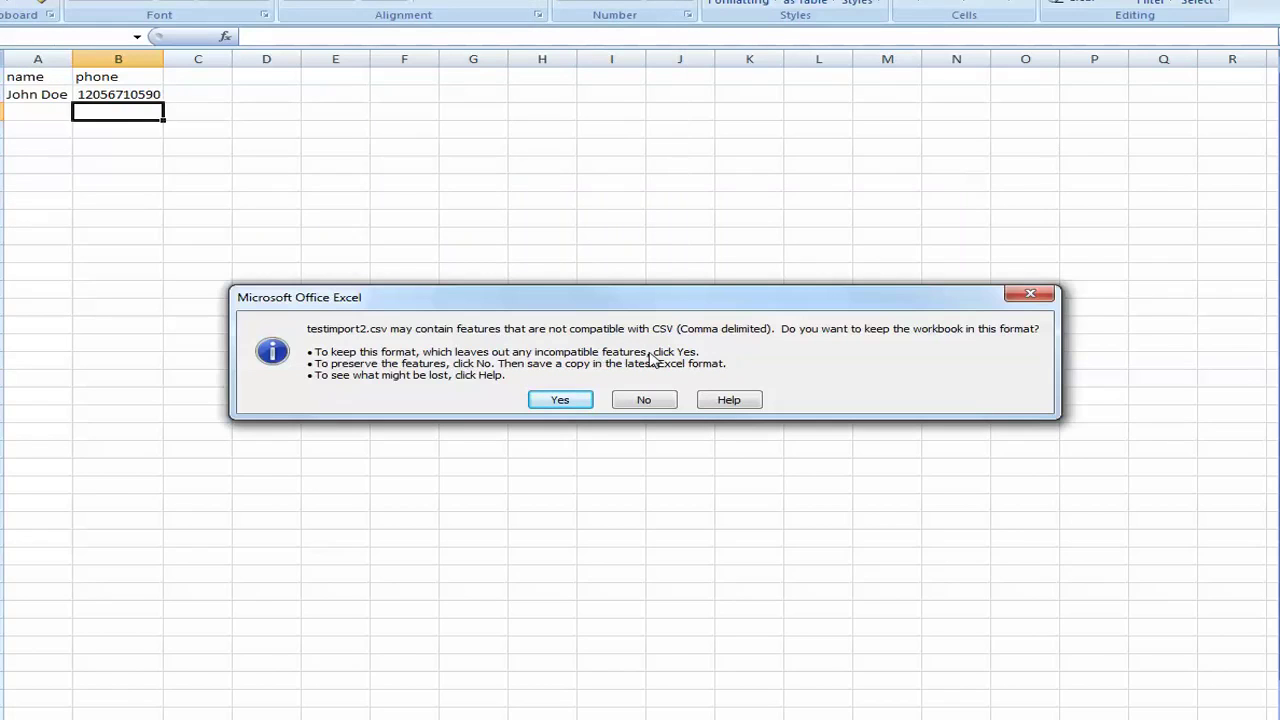
{"action": "left_click", "coordinate": [560, 401]}
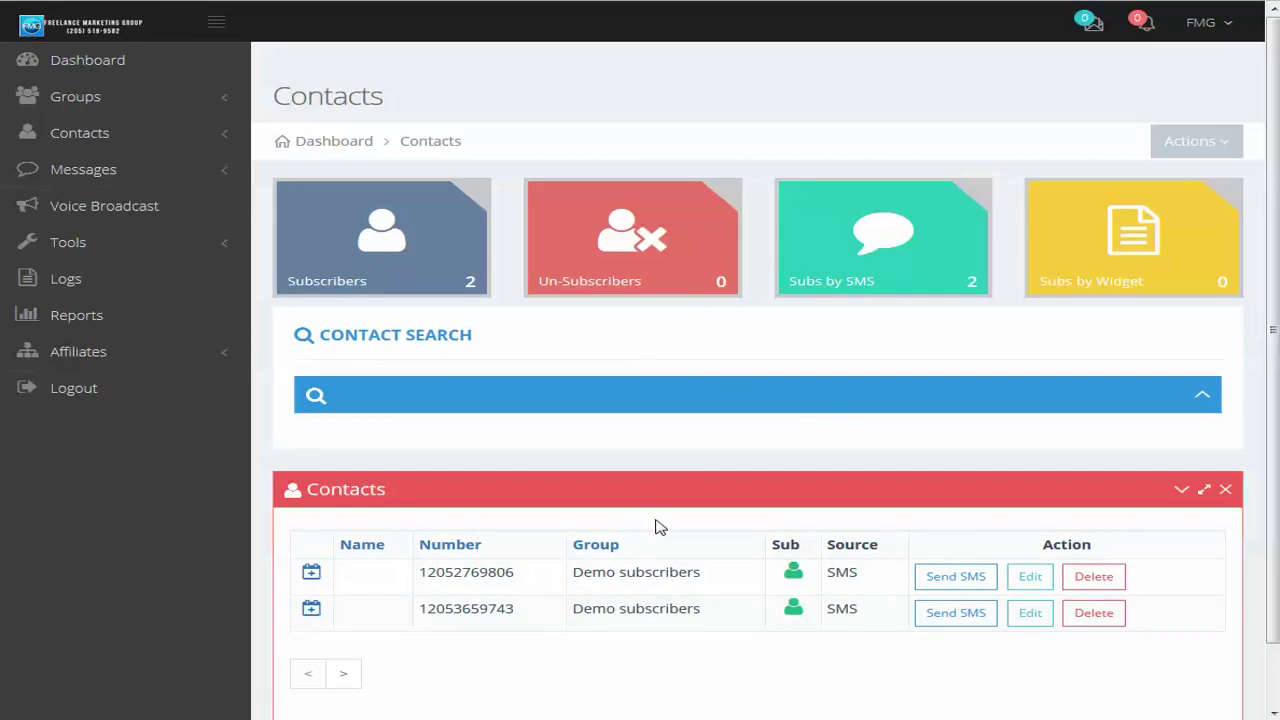
- Open the contact import page and mark the file as containing headers and the contacts as 100% opt-in
{"action": "left_click", "coordinate": [80, 133]}
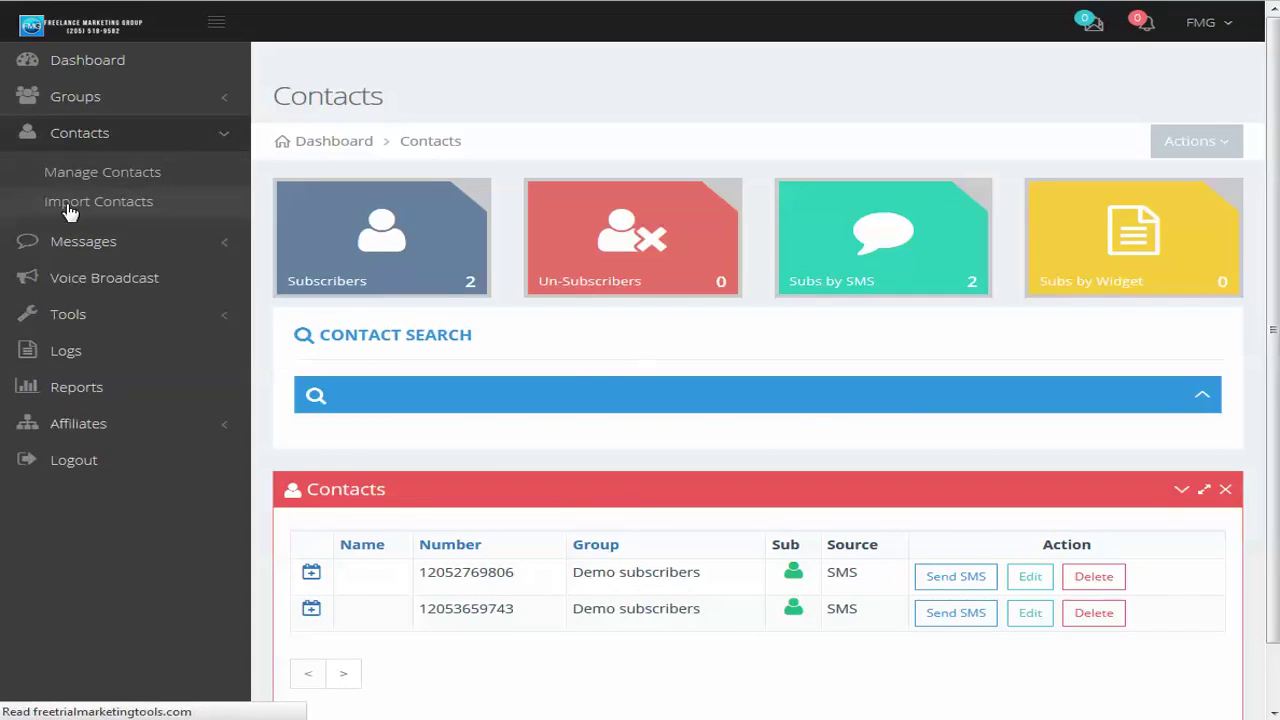
{"action": "left_click", "coordinate": [134, 207]}
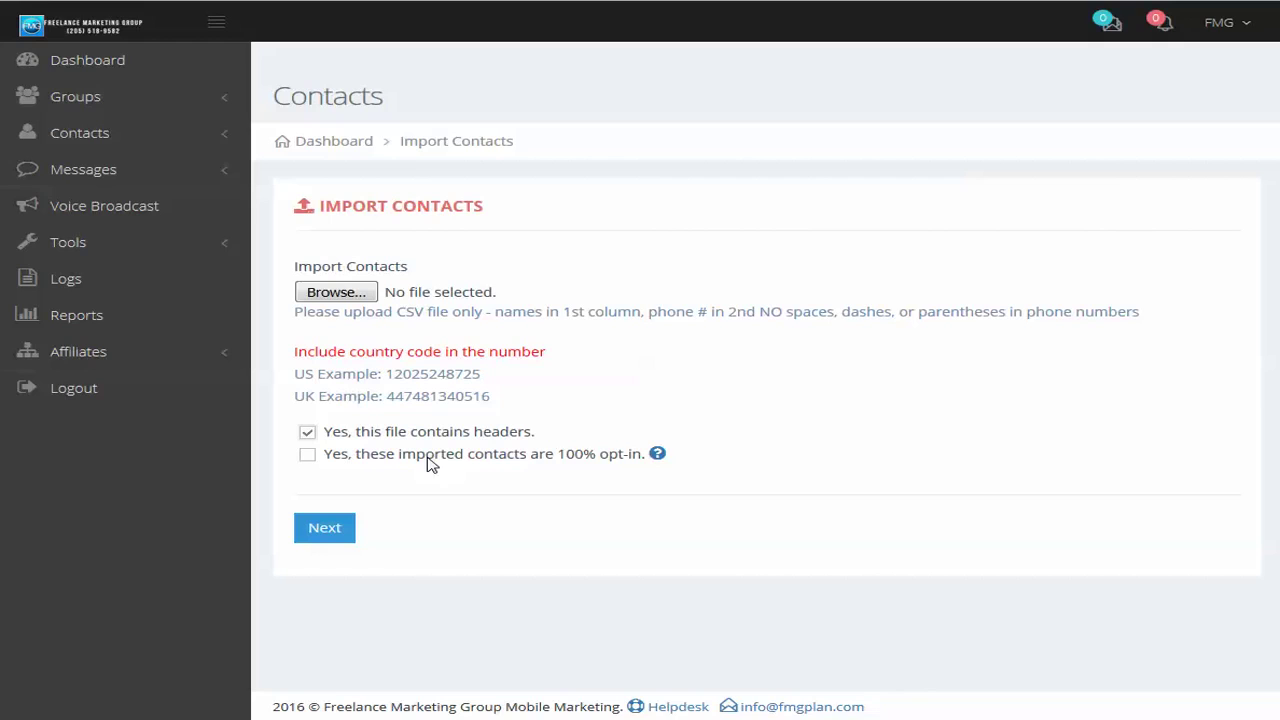
{"action": "mouse_move", "coordinate": [657, 456]}
- Browse for the import file in the CSV subfolder inside c:\work\fmg\SMS_Training
{"action": "left_click", "coordinate": [338, 293]}
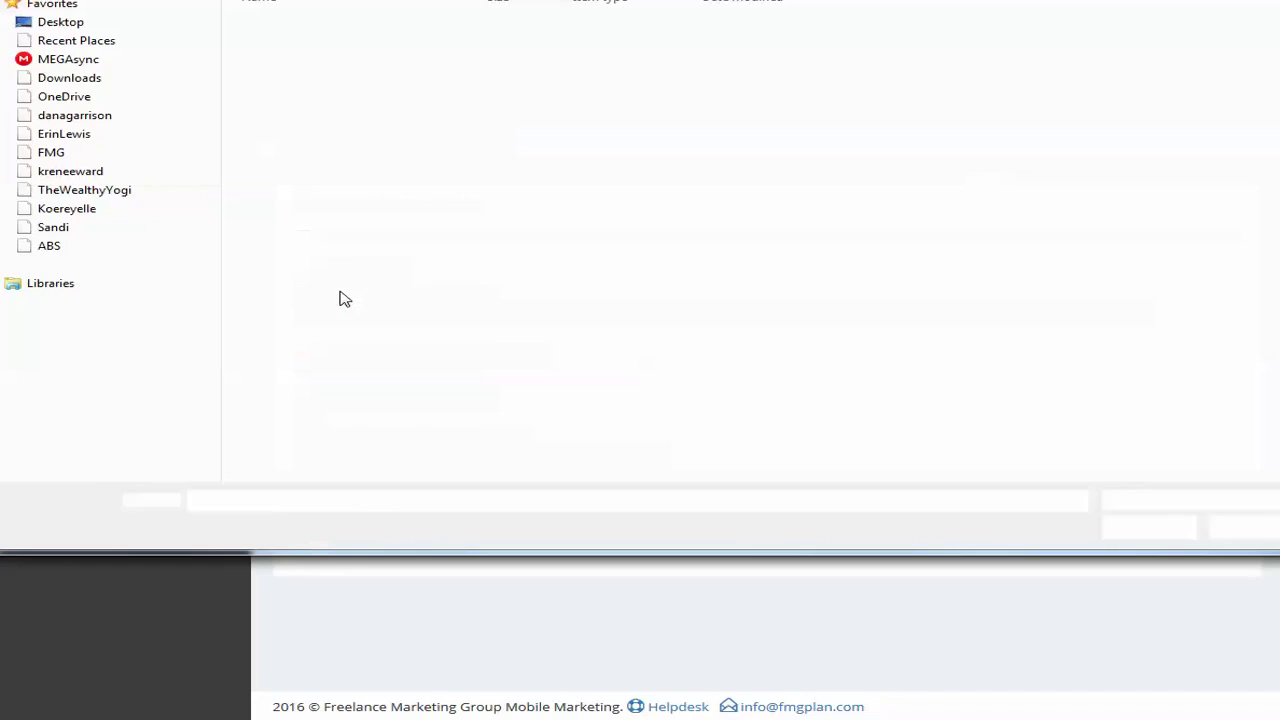
{"action": "type", "text": "c:\\"}
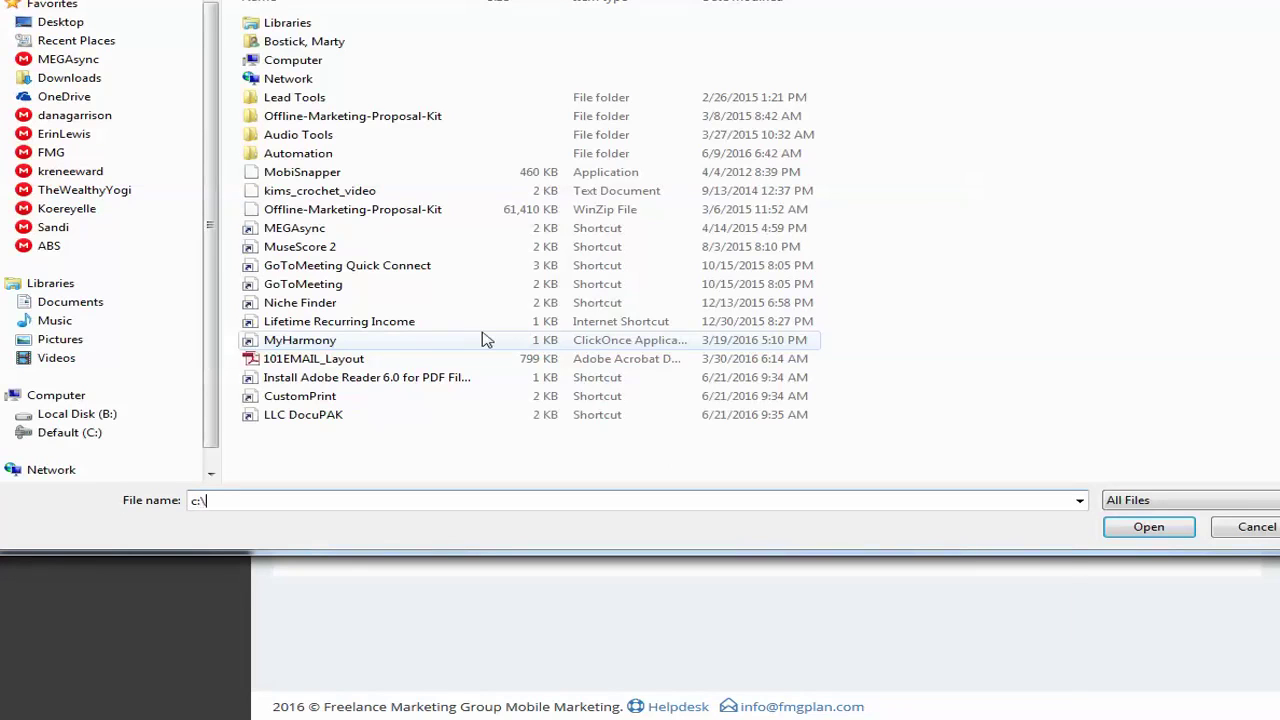
{"action": "type", "text": "work\\fmg\\"}
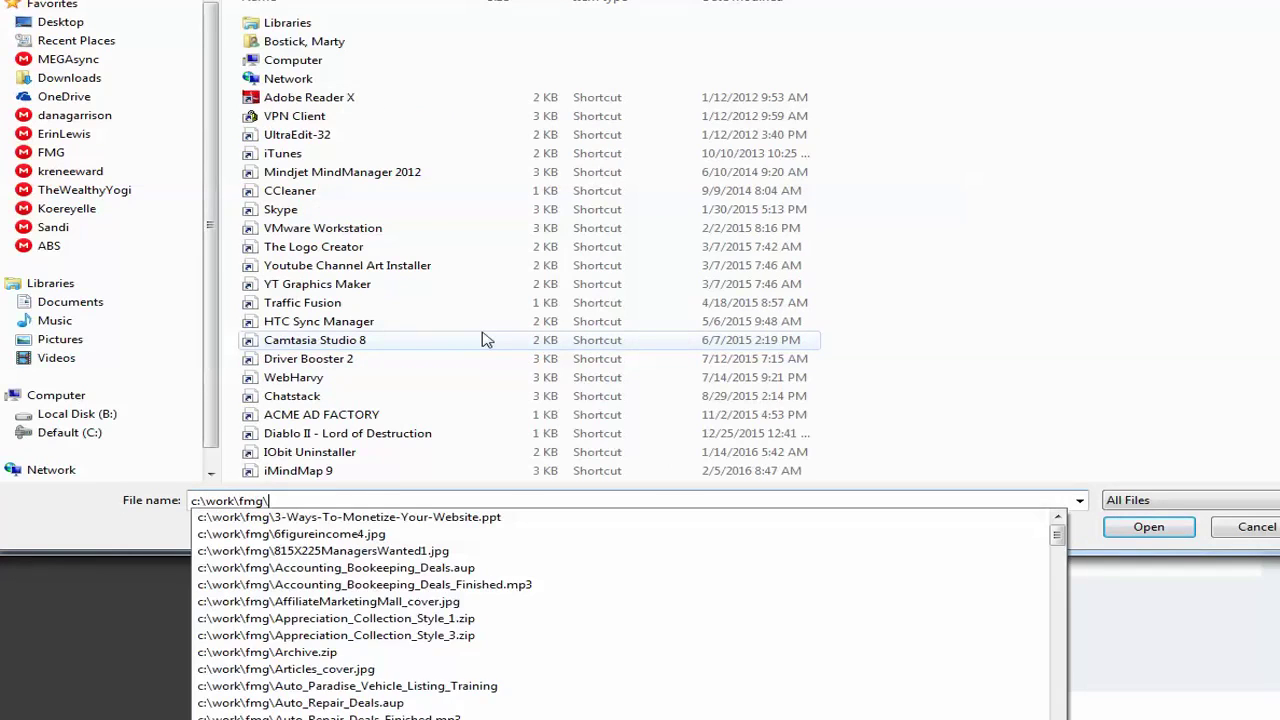
{"action": "type", "text": "sms"}
{"action": "key", "text": "Down"}
{"action": "key", "text": "Down"}
{"action": "key", "text": "Down"}
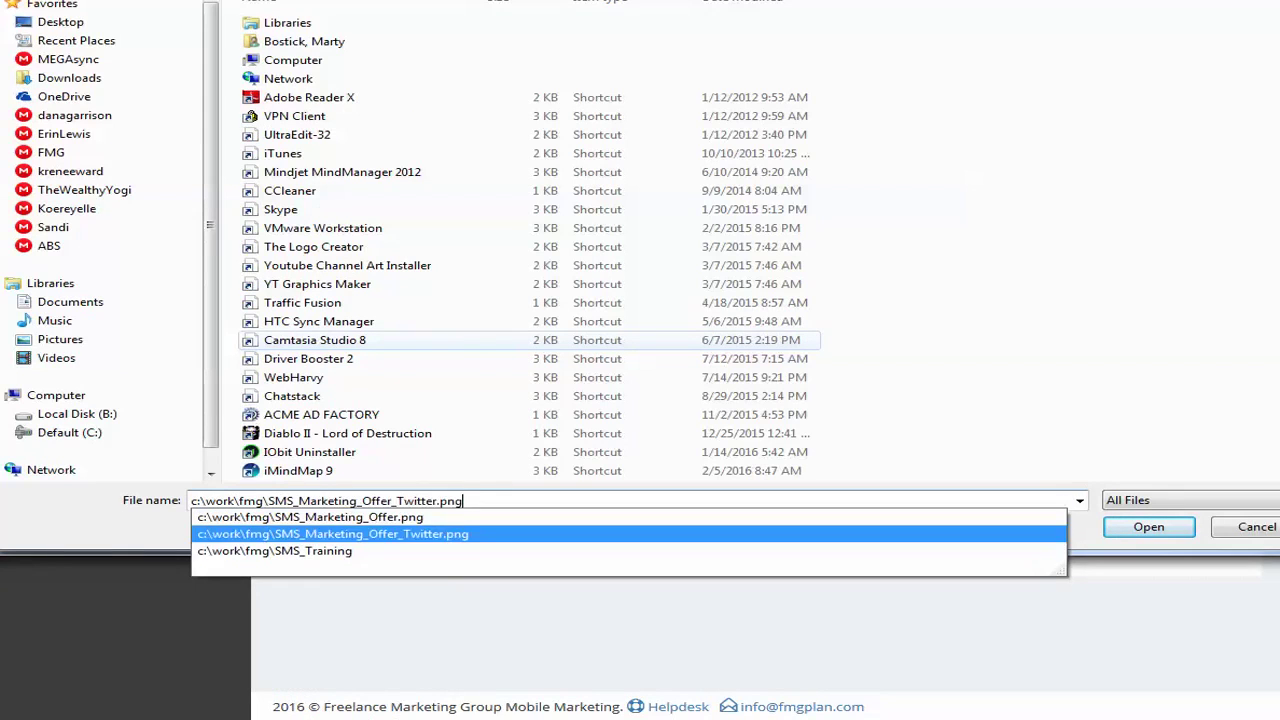
{"action": "type", "text": "\\d"}
{"action": "key", "text": "Down"}
{"action": "key", "text": "Return"}
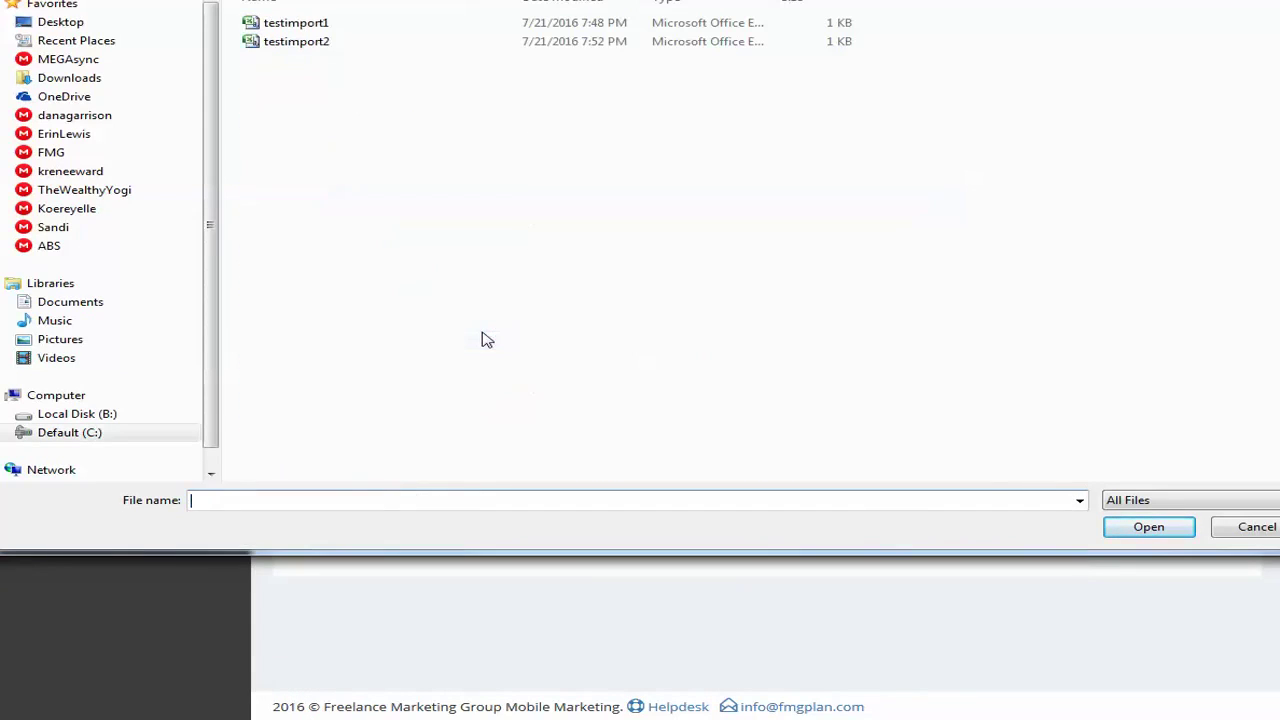
- Choose testimport2.csv as the file to import and continue to the field mapping
{"action": "left_click", "coordinate": [298, 42]}
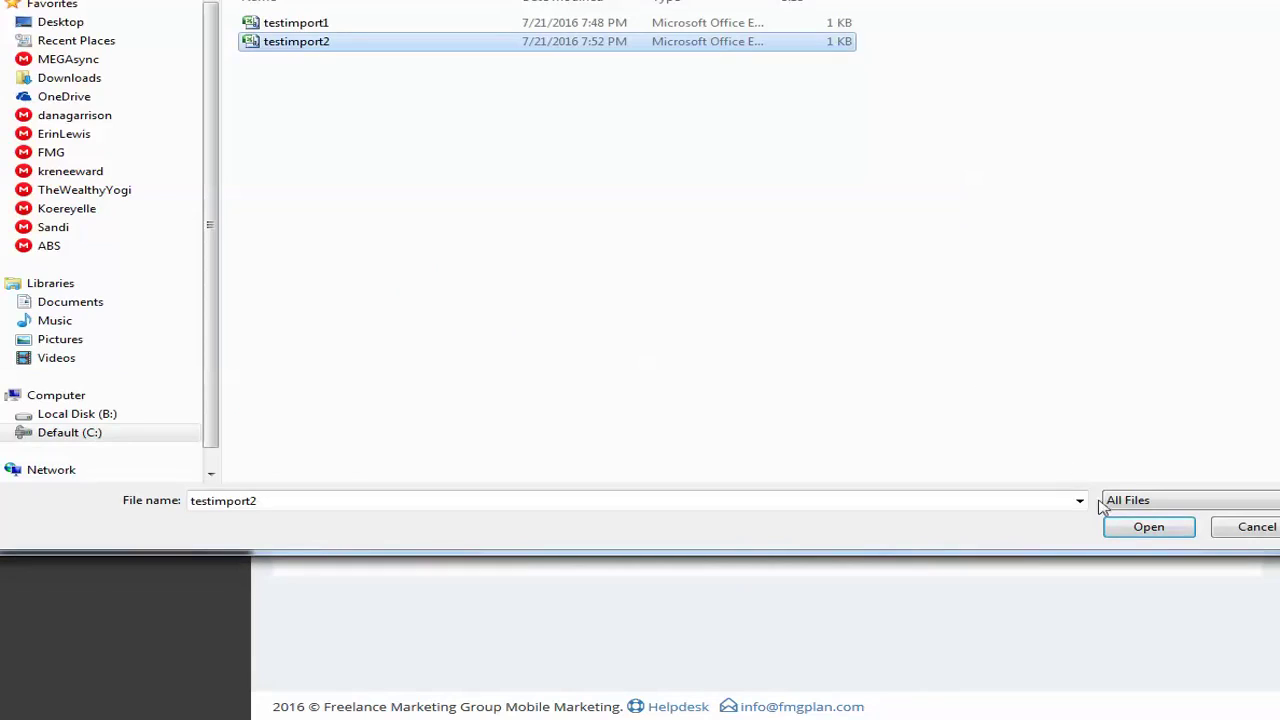
{"action": "left_click", "coordinate": [1146, 530]}
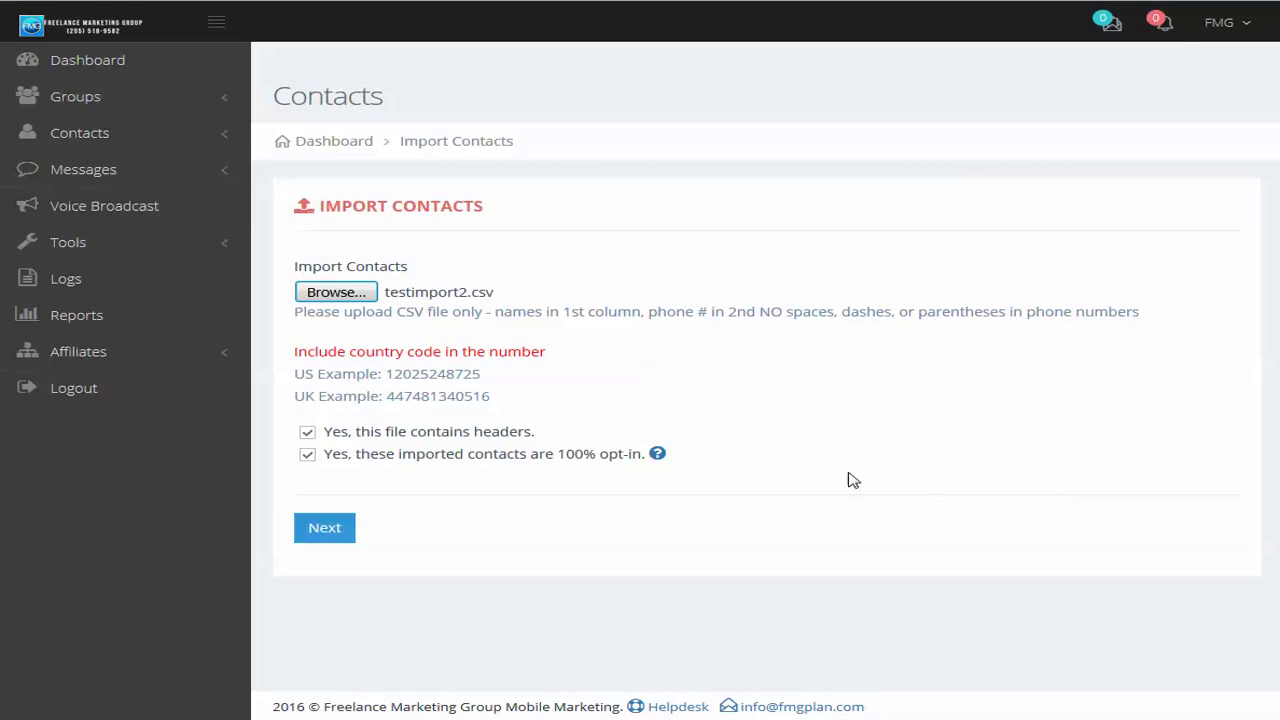
{"action": "left_click", "coordinate": [324, 536]}
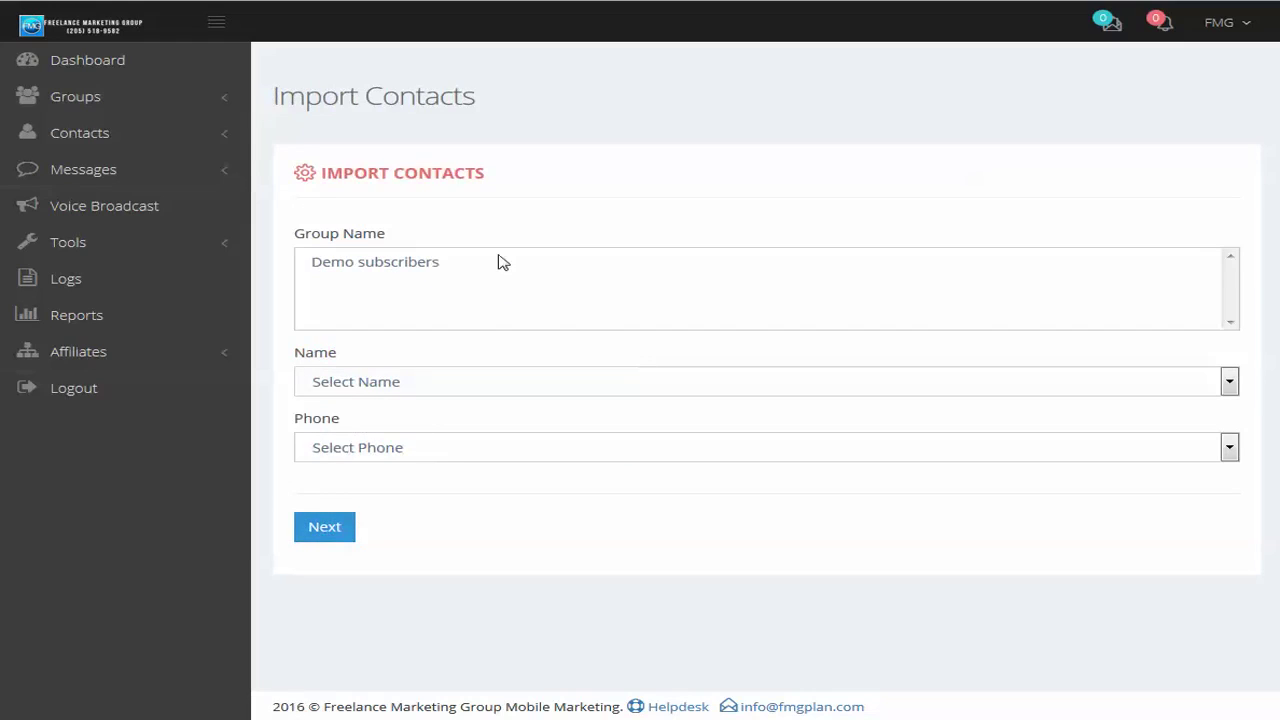
- Import into the Demo subscribers group, mapping Name to the name column and Phone to the phone column
{"action": "left_click", "coordinate": [406, 266]}
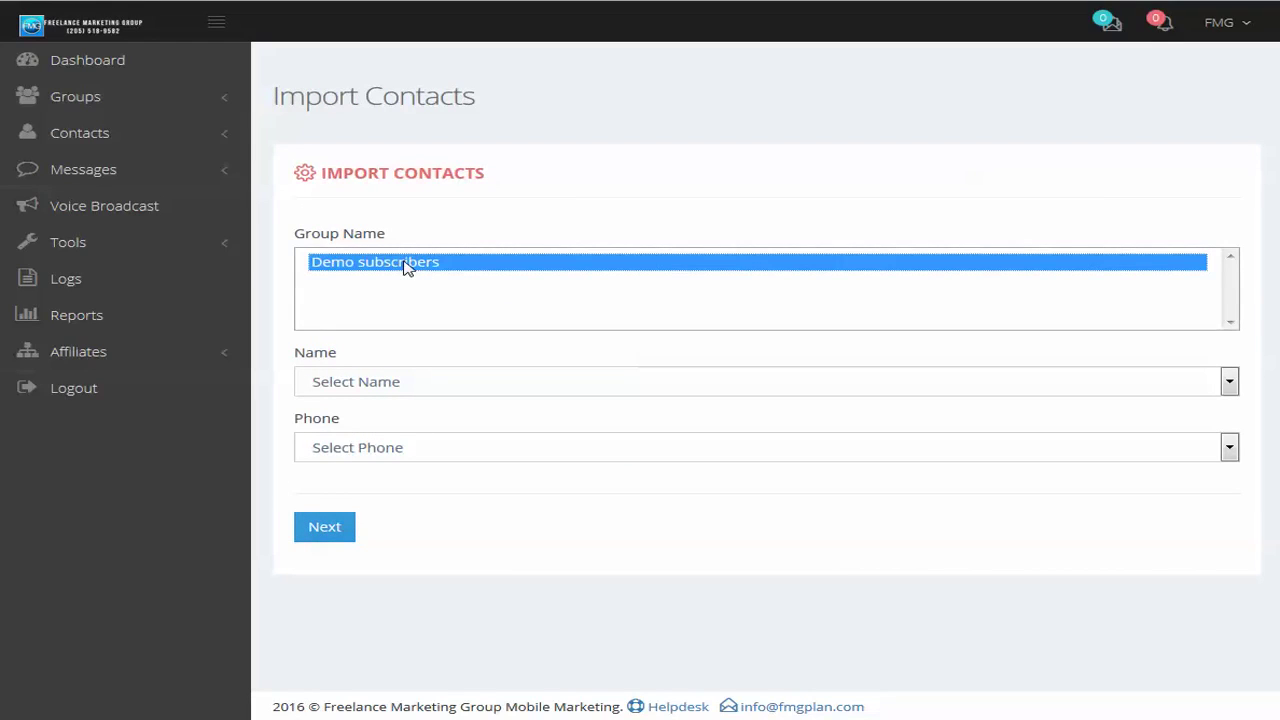
{"action": "left_click", "coordinate": [538, 389]}
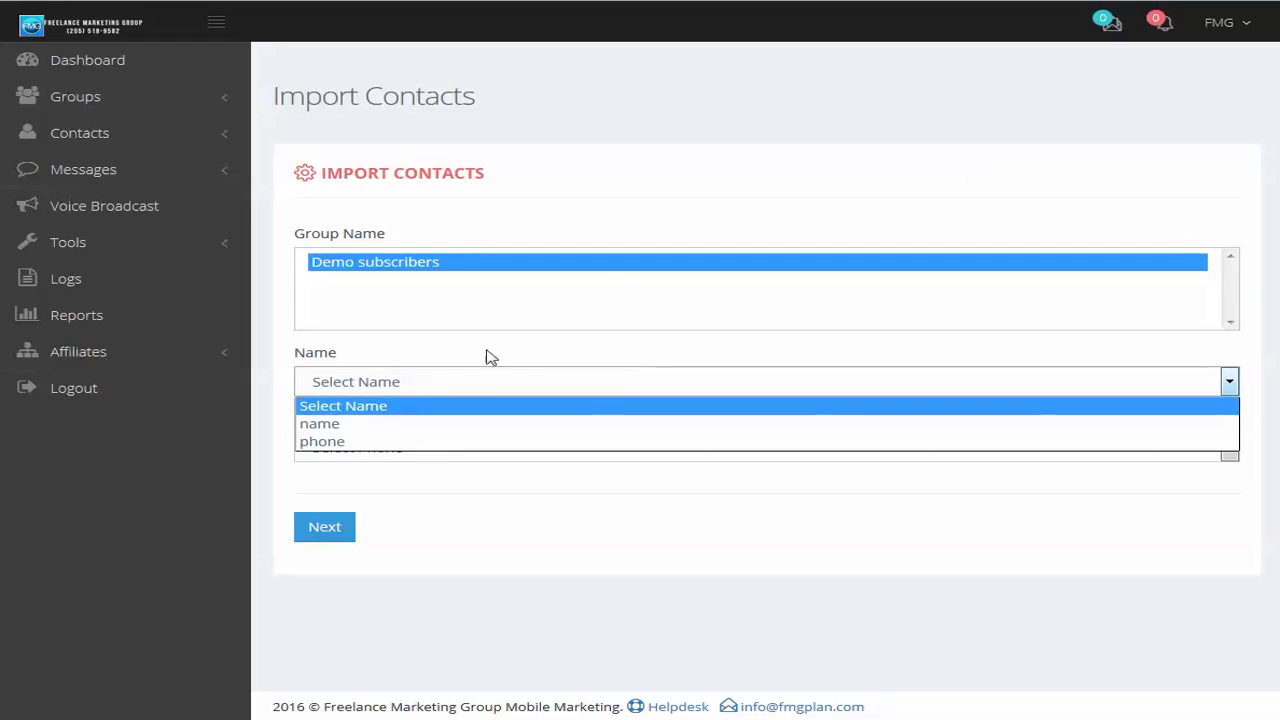
{"action": "left_click", "coordinate": [326, 424]}
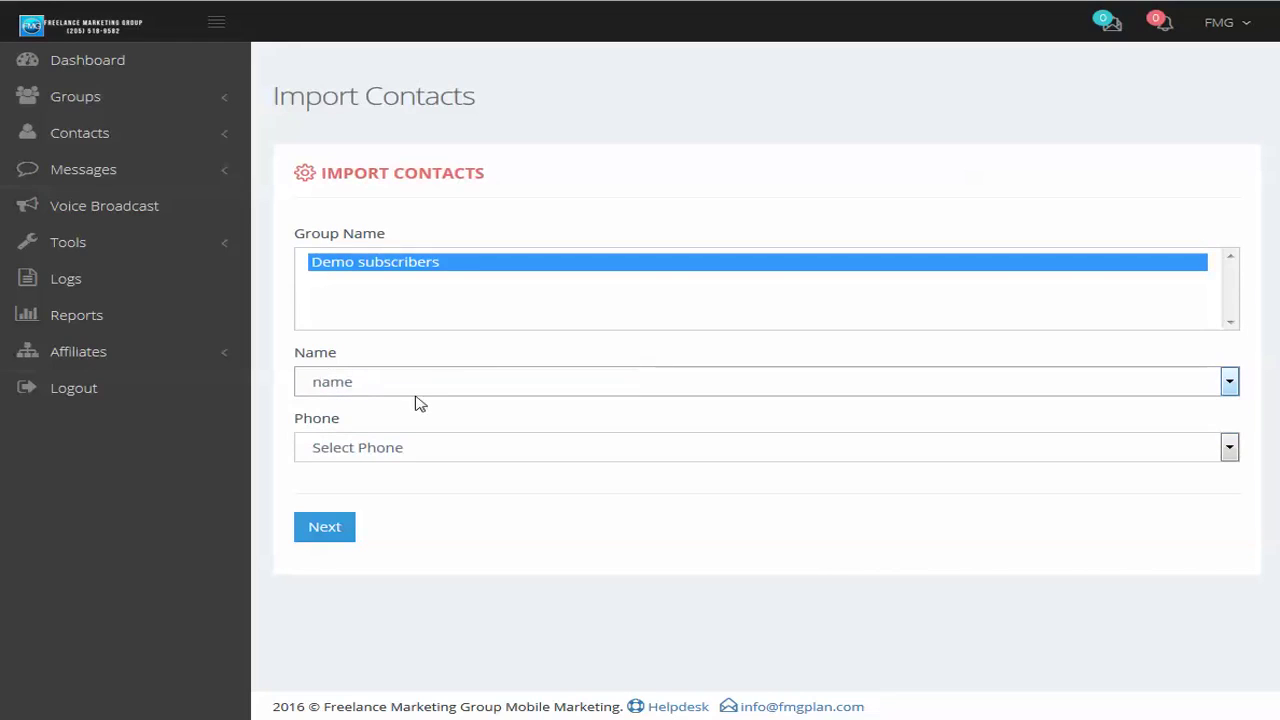
{"action": "left_click", "coordinate": [381, 459]}
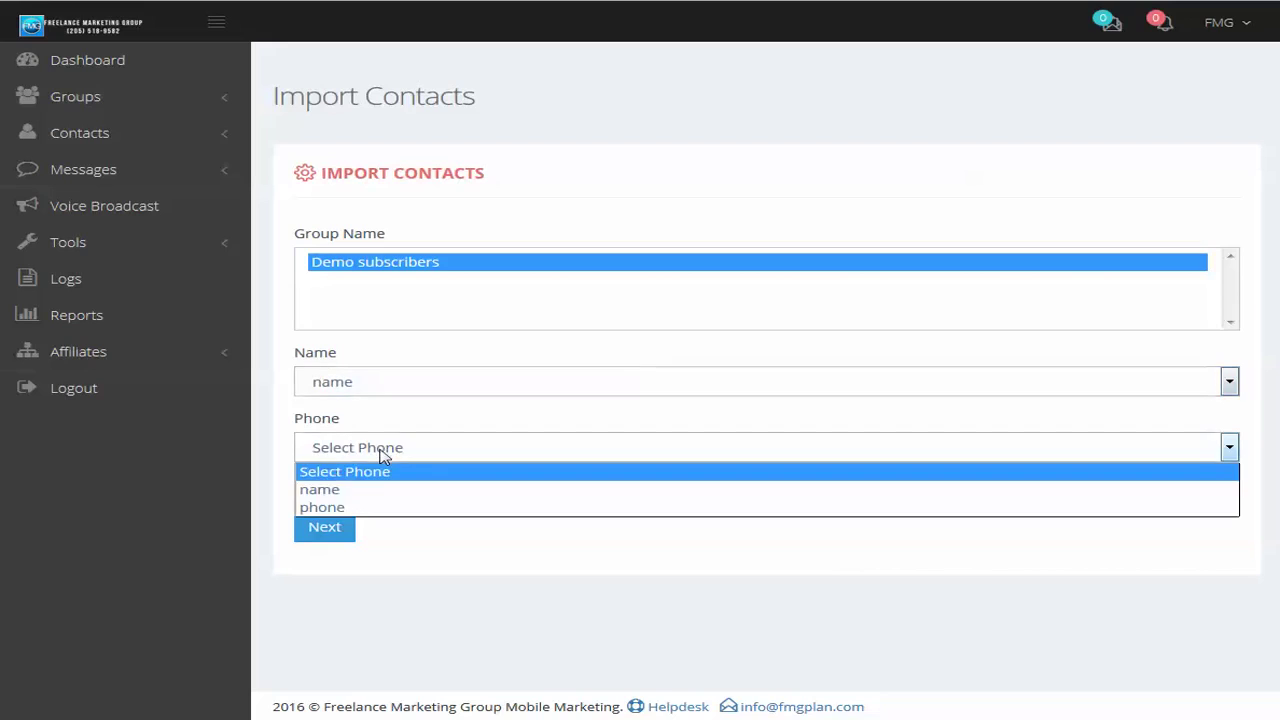
{"action": "left_click", "coordinate": [343, 504]}
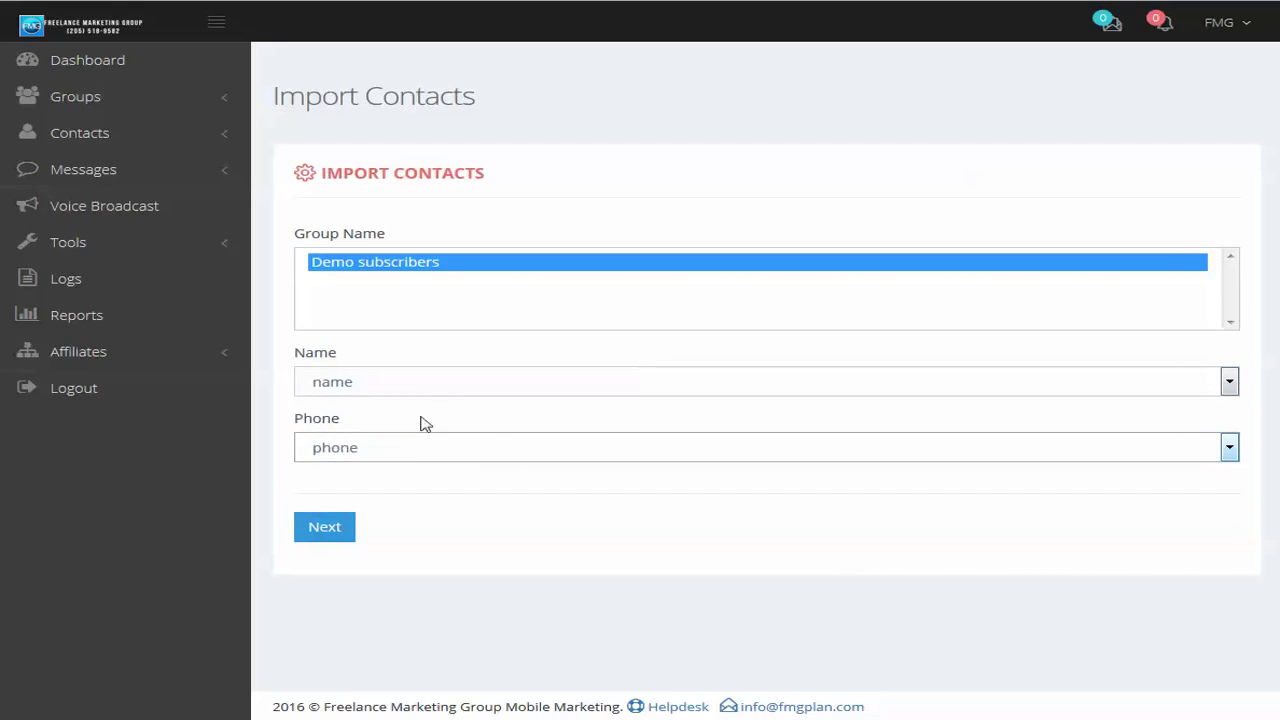
{"action": "left_click", "coordinate": [323, 534]}
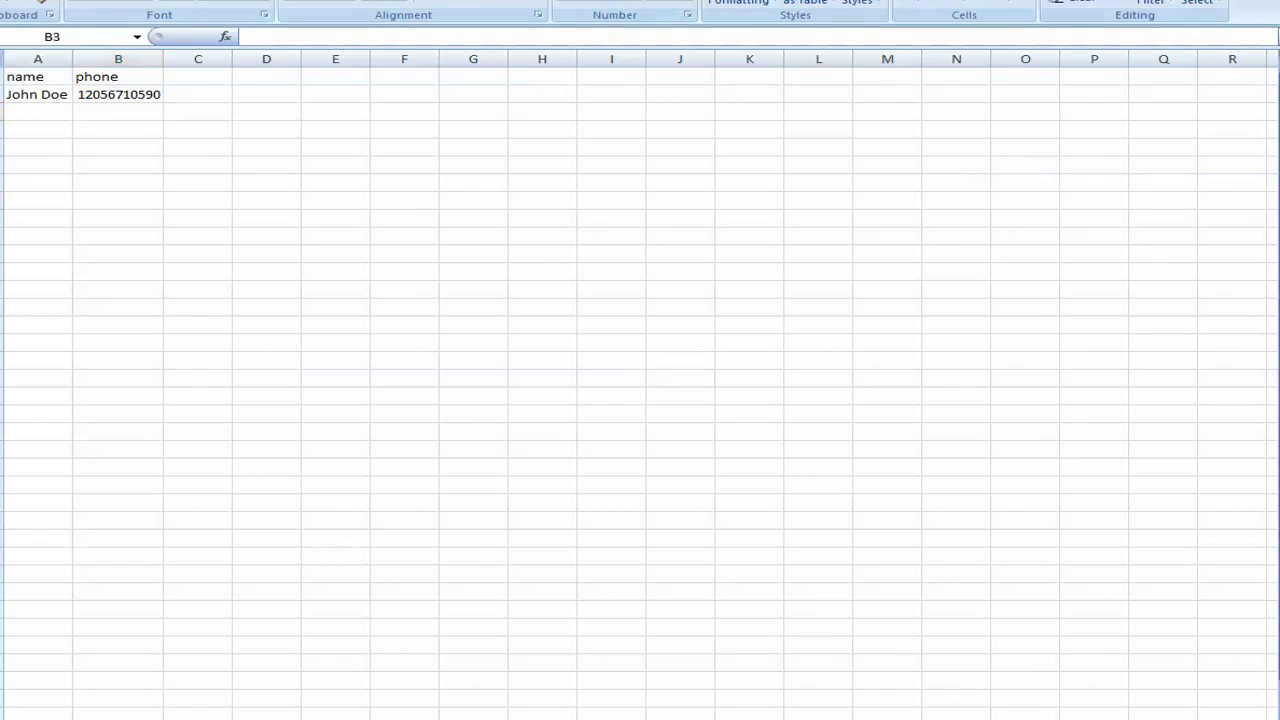
- Switch from the spreadsheet back to the contacts page in Firefox
{"action": "key", "text": "alt+Tab"}
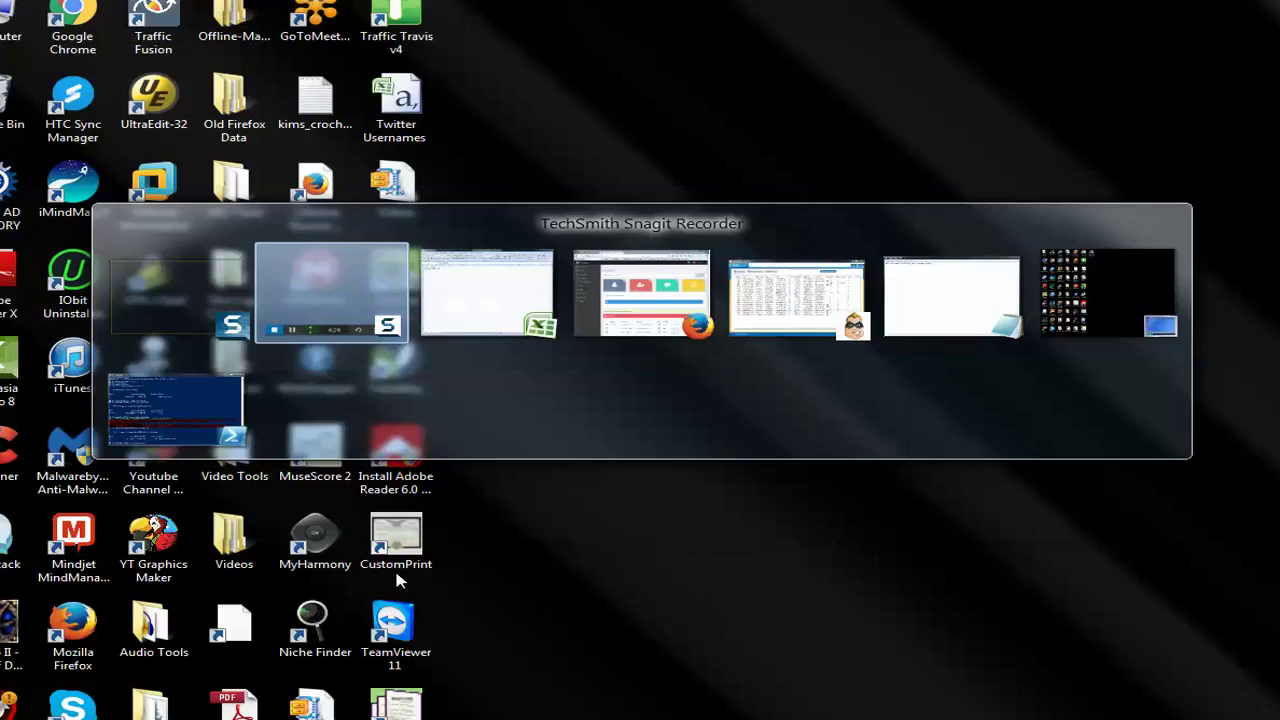
{"action": "key", "text": "alt+Tab"}
{"action": "key", "text": "alt+Tab"}
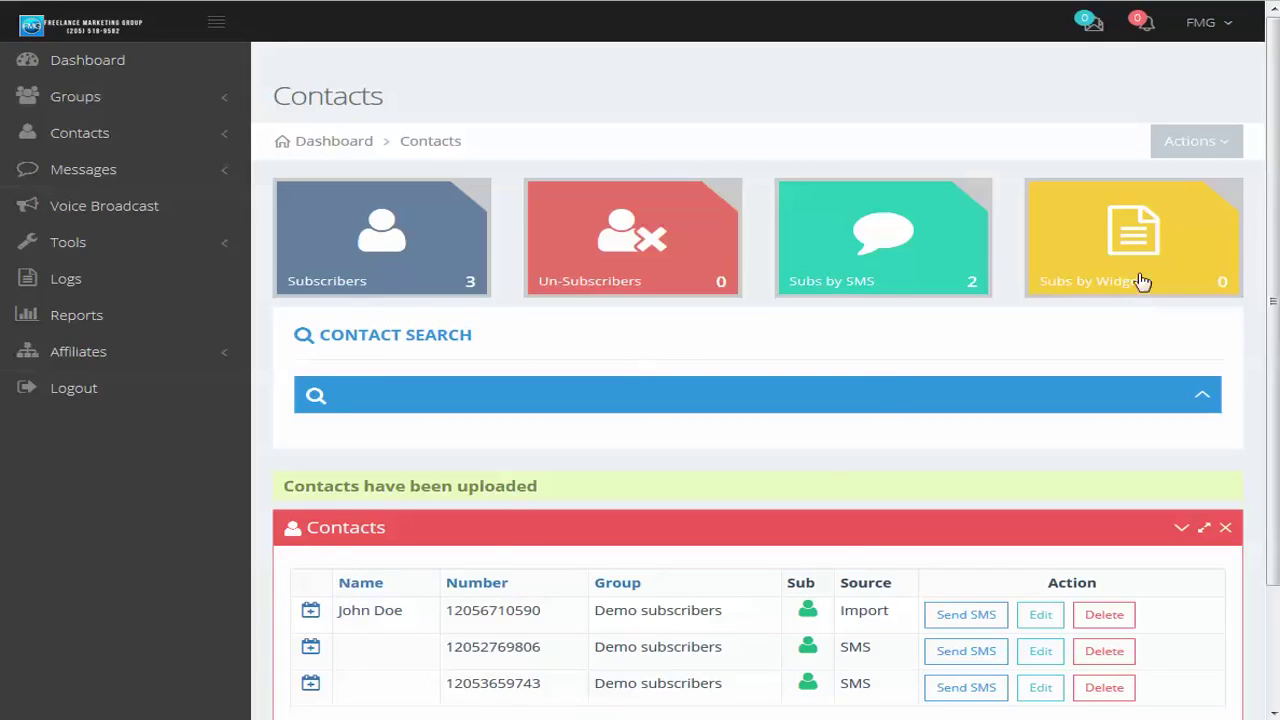
- Start adding a contact to the Demo Subscribers group with the name Test User, and close the form without sending it
{"action": "left_click", "coordinate": [1232, 145]}
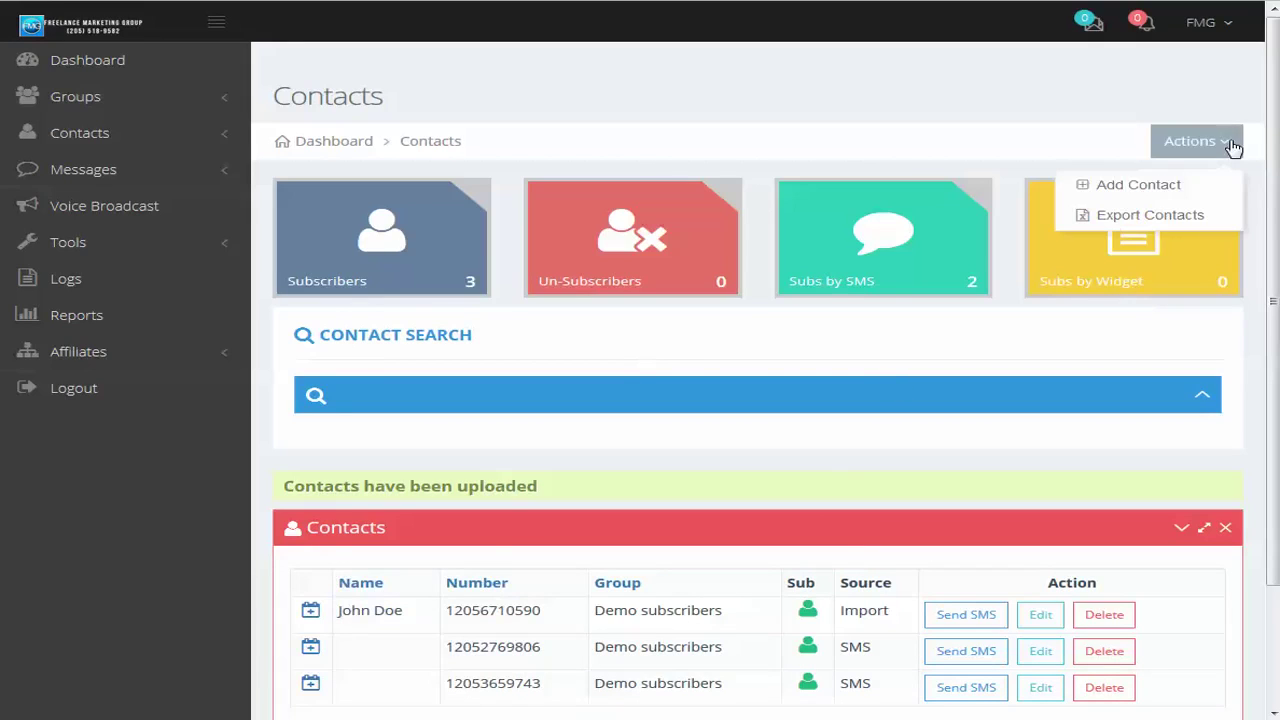
{"action": "left_click", "coordinate": [1127, 190]}
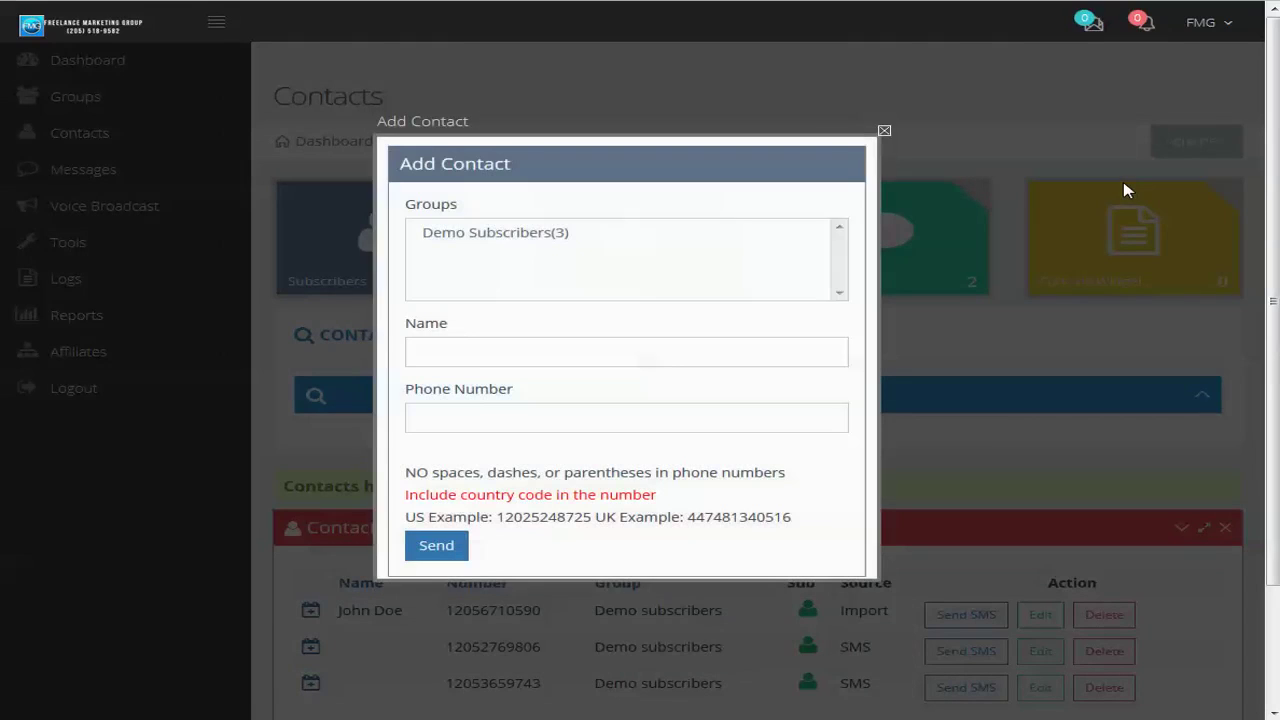
{"action": "left_click", "coordinate": [493, 238]}
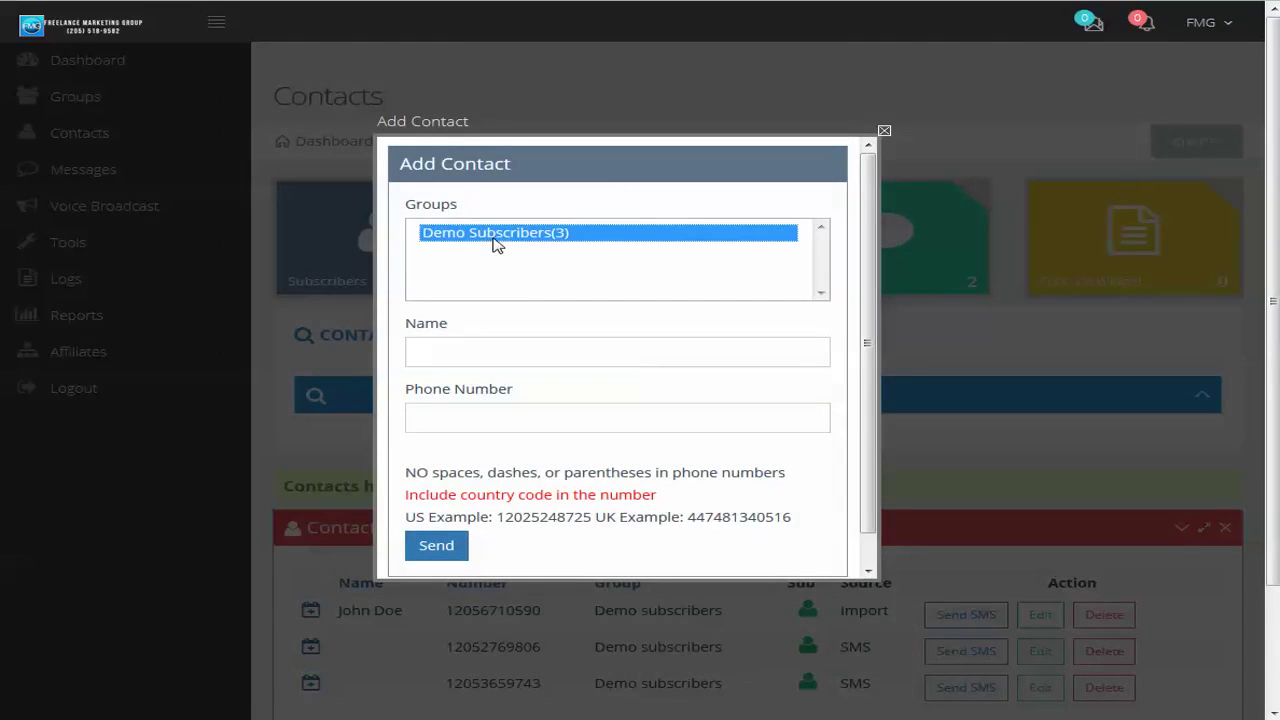
{"action": "left_click", "coordinate": [496, 354]}
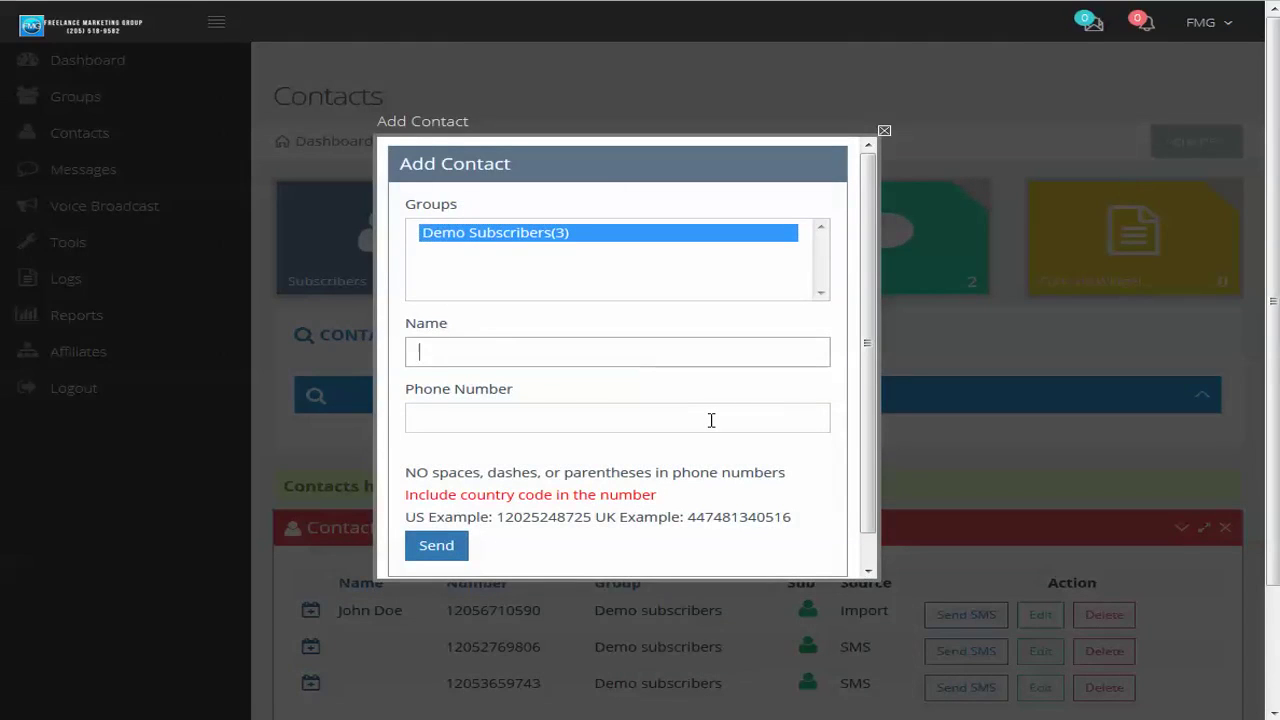
{"action": "type", "text": "Test User"}
{"action": "left_click", "coordinate": [711, 420]}
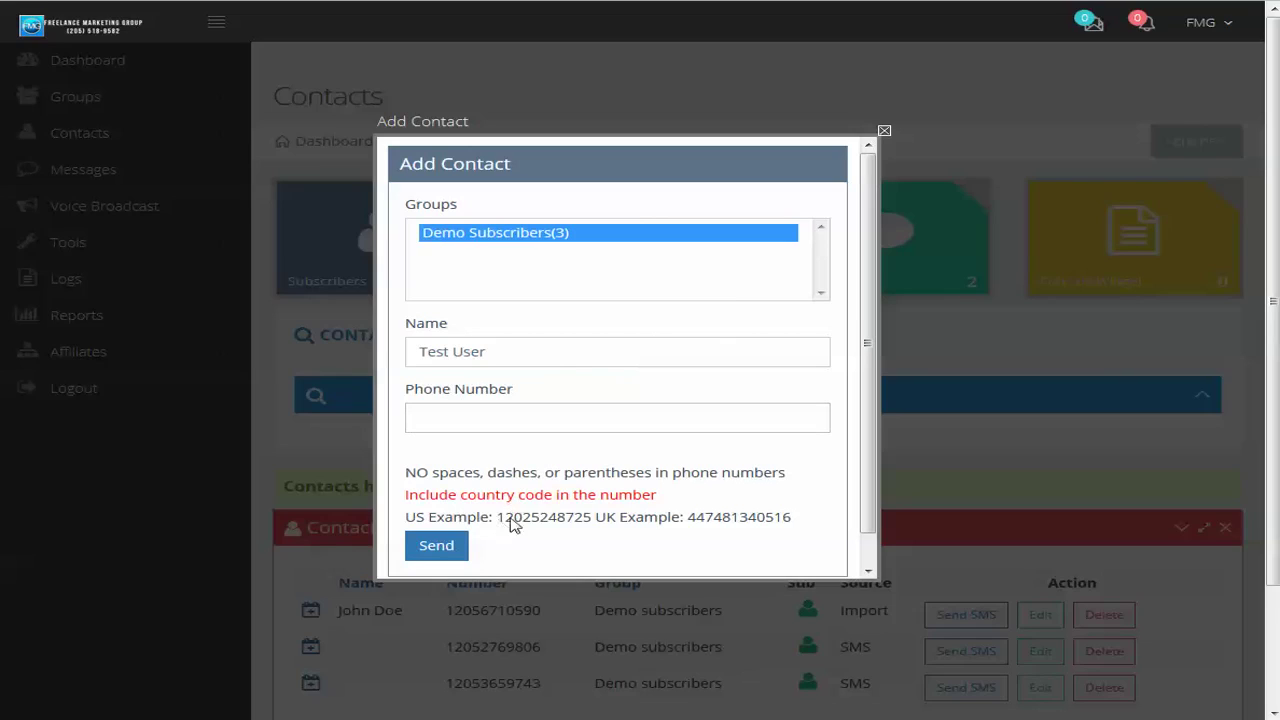
{"action": "left_click_drag", "start_coordinate": [498, 518], "coordinate": [592, 518]}
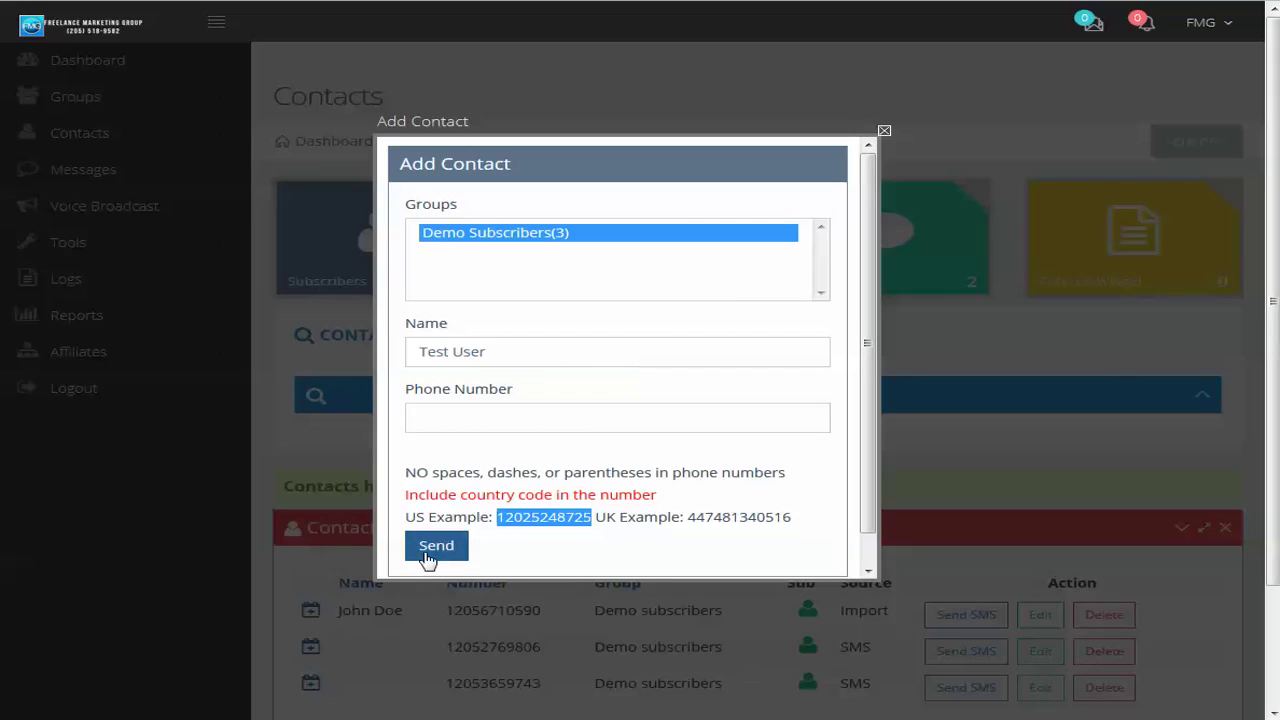
{"action": "left_click", "coordinate": [884, 133]}
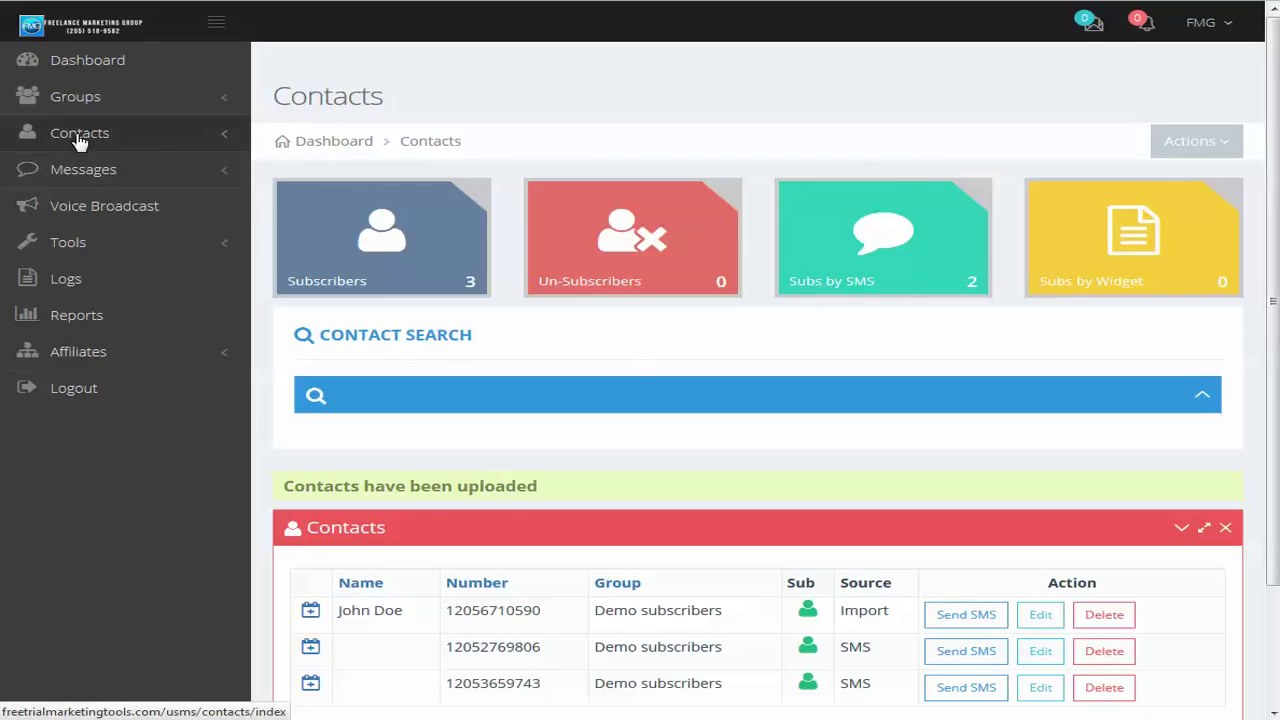
{"action": "left_click", "coordinate": [38, 134]}
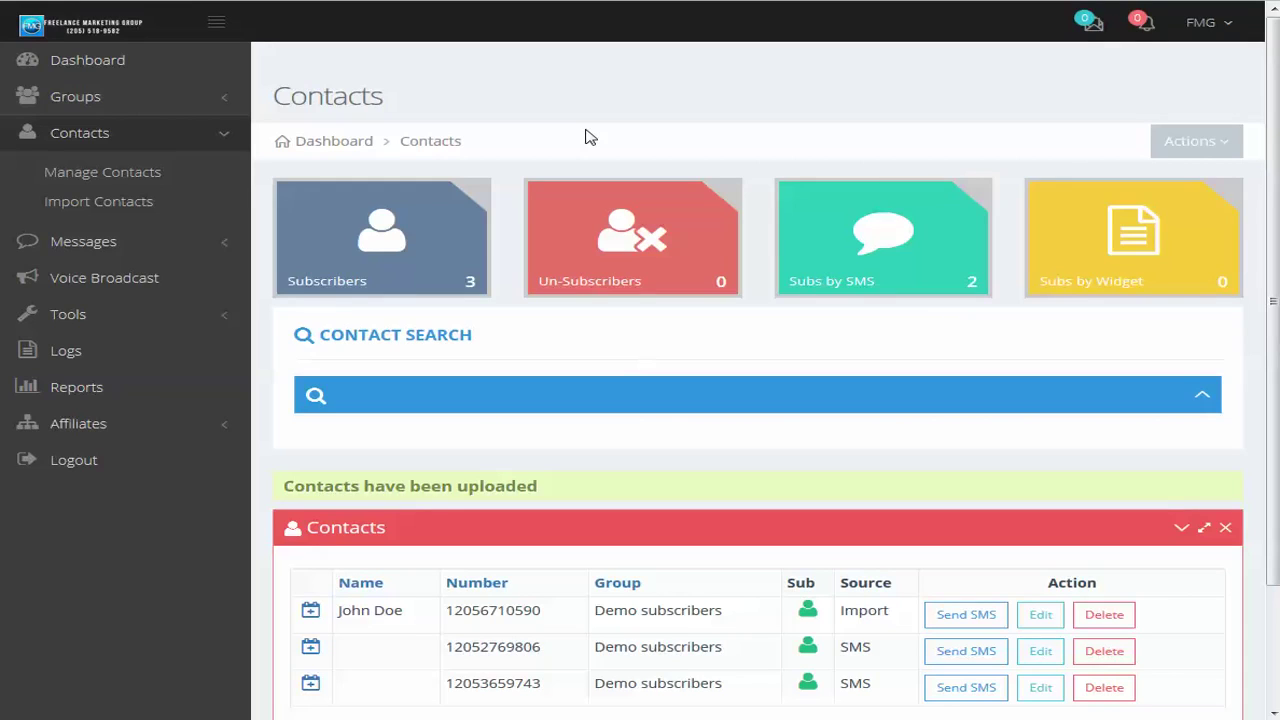
{"action": "left_click", "coordinate": [83, 246]}
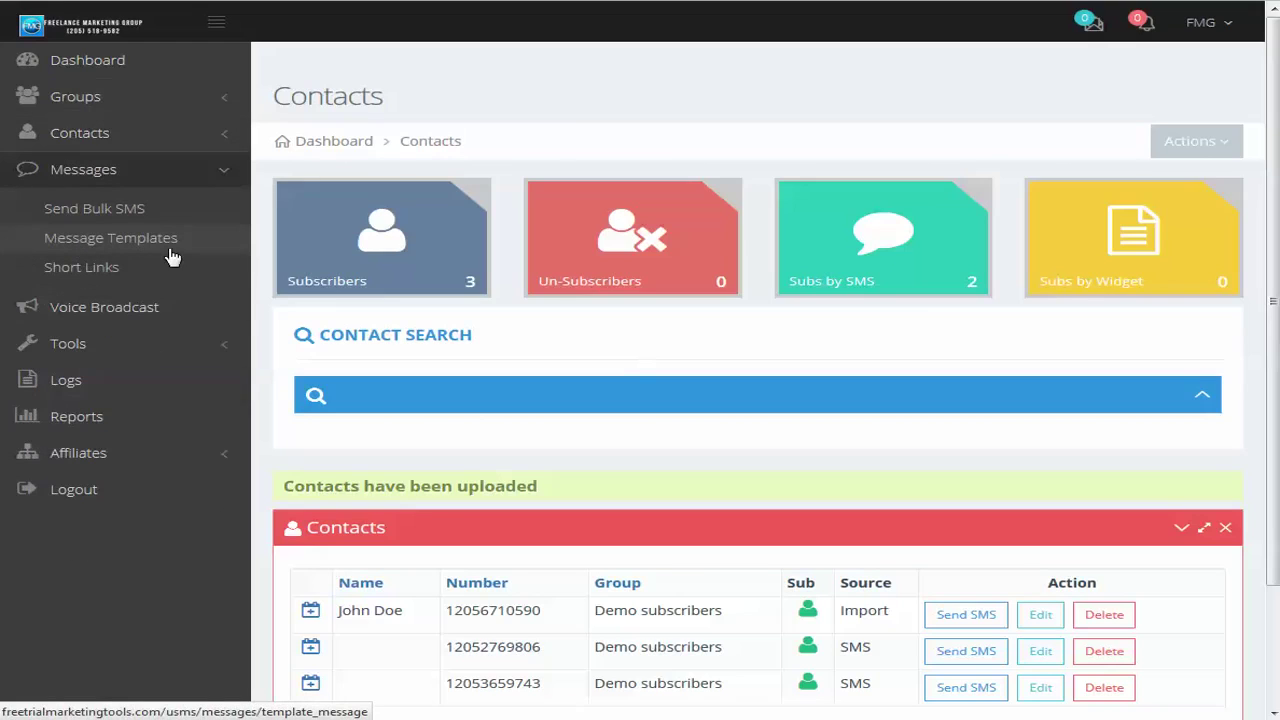